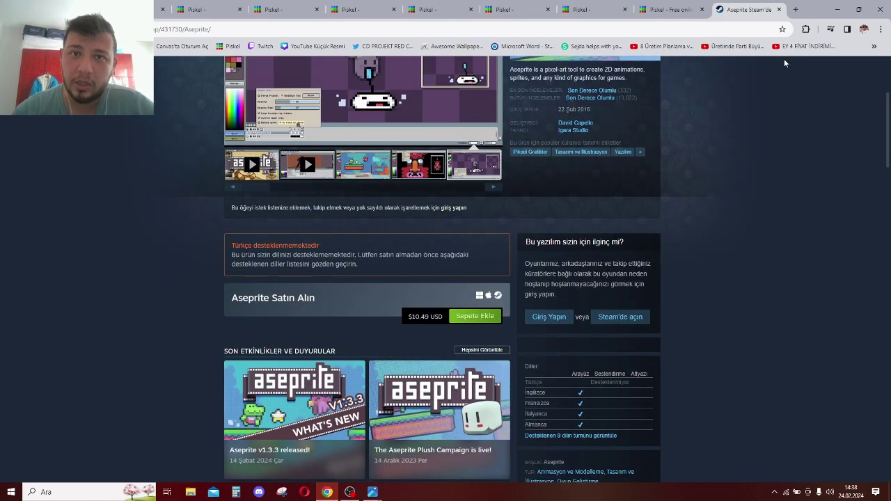
Look at the Aseprite store page's title and preview images, then close that page
scroll(374, 280, up, 2)
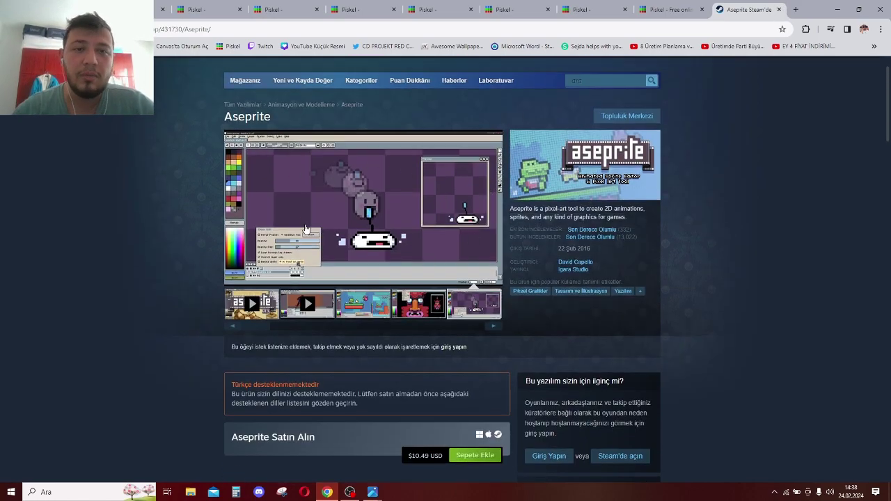
click(420, 315)
click(385, 310)
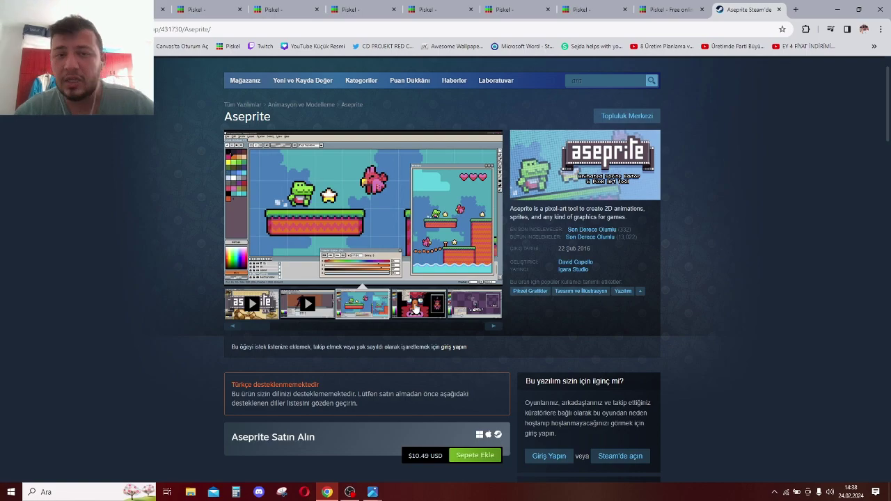
drag(225, 116, 271, 117)
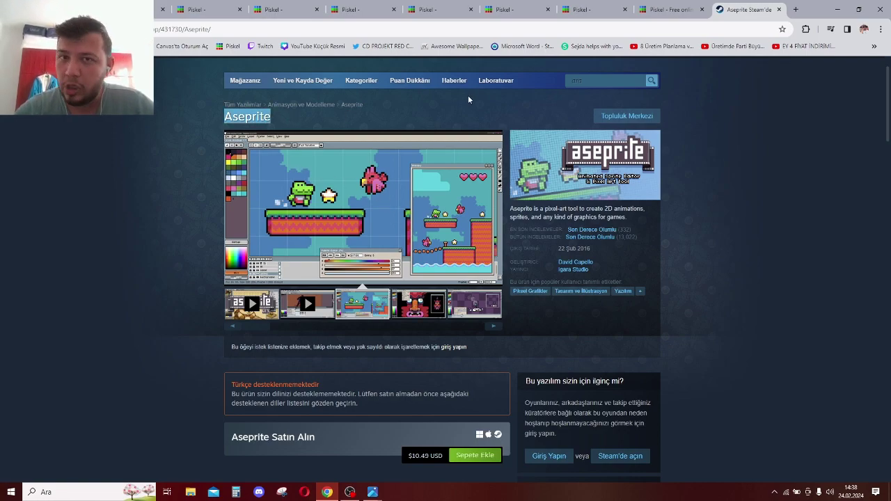
click(778, 10)
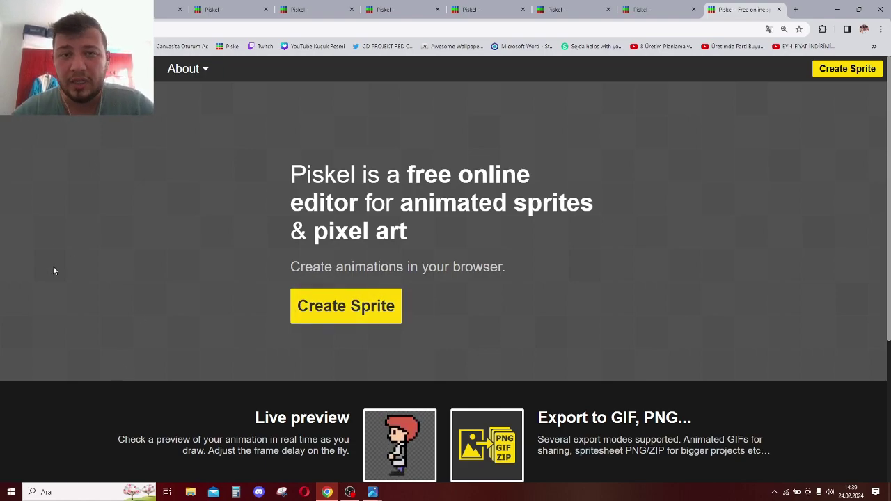
Look over the feature sections of the Piskel home page and create a new sprite
scroll(54, 270, down, 3)
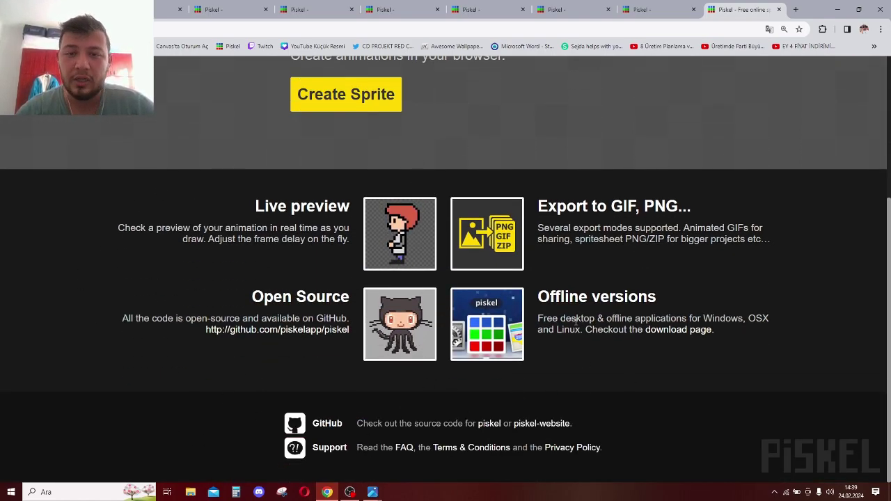
scroll(516, 297, up, 2)
scroll(606, 210, up, 1)
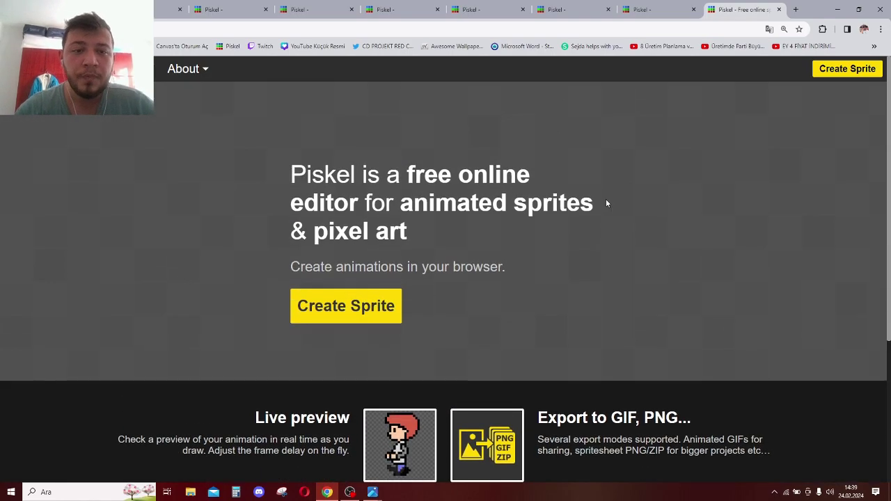
click(339, 305)
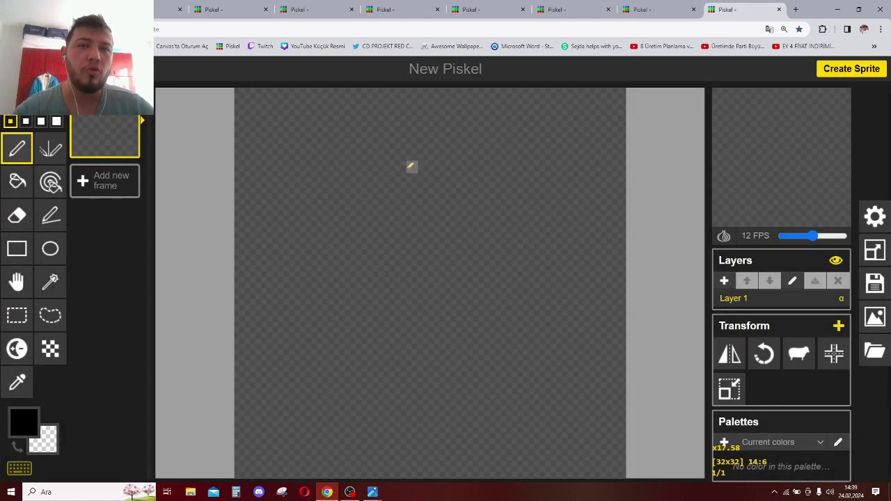
Try the black pen on the blank canvas, stamping adjacent marks at sizes of 1, 2, 3 and 4 pixels
mouse_move(286, 130)
mouse_down()
mouse_move(542, 335)
mouse_move(424, 424)
mouse_up()
key(ctrl+z)
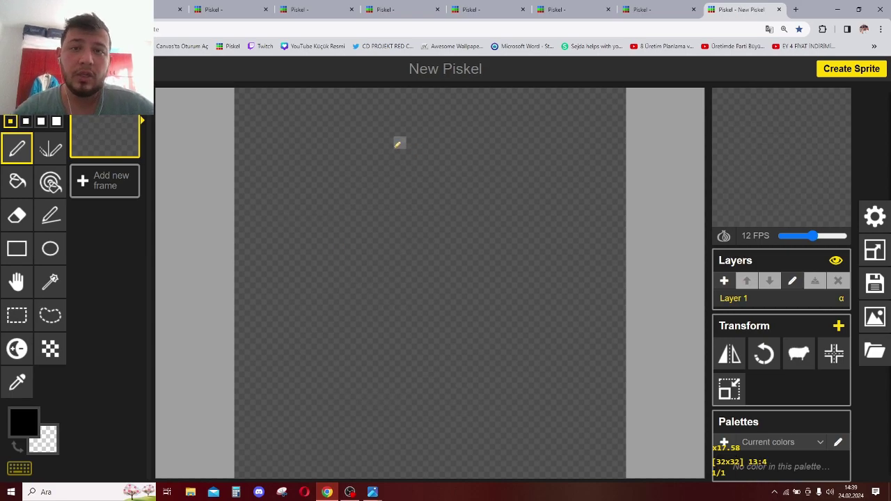
click(10, 122)
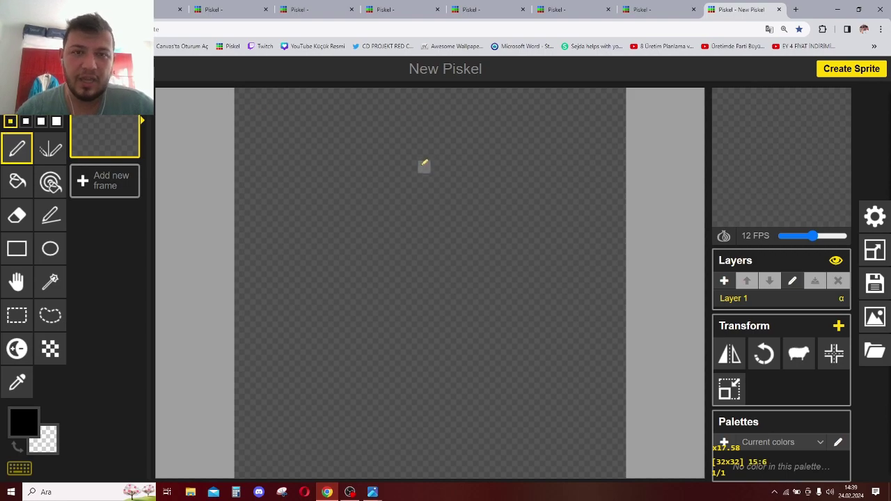
click(423, 167)
click(26, 122)
click(443, 161)
click(41, 122)
click(473, 155)
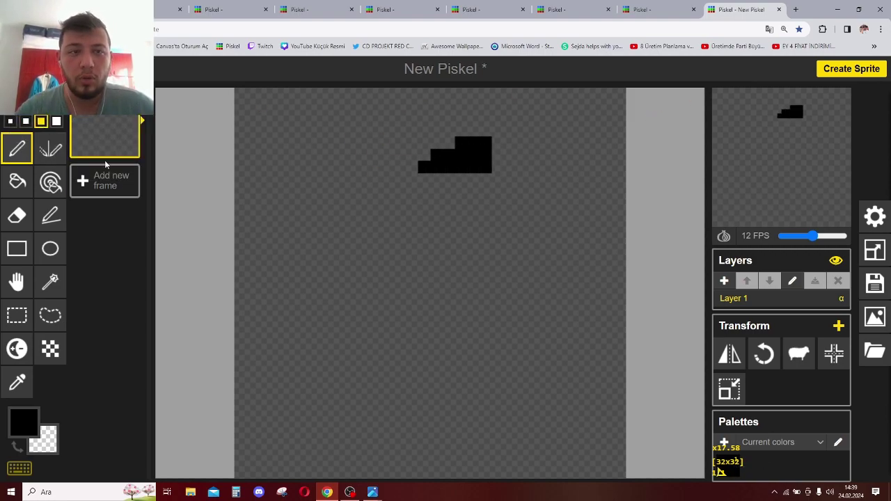
click(57, 122)
click(527, 146)
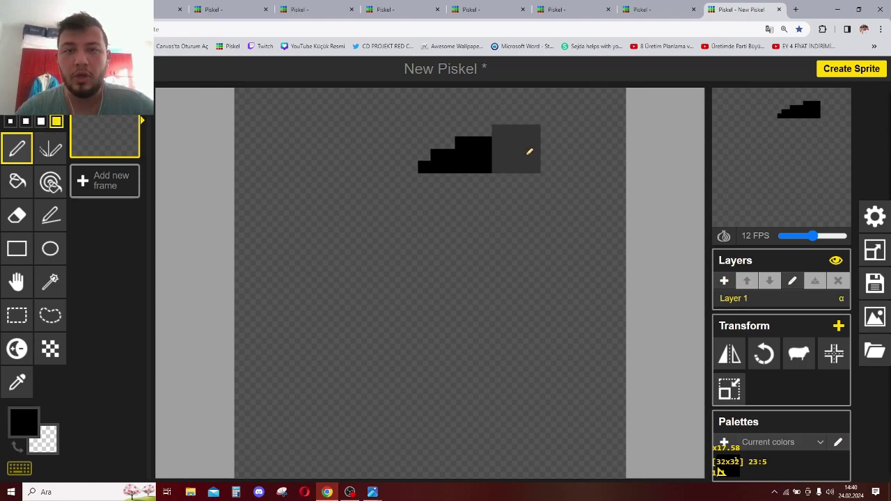
Scribble freehand black strokes with the Pen tool at different sizes and undo all of them
mouse_move(482, 148)
mouse_down()
mouse_move(366, 162)
mouse_move(492, 156)
mouse_move(513, 169)
mouse_move(423, 181)
mouse_up()
mouse_move(386, 216)
mouse_down()
mouse_move(453, 169)
mouse_move(340, 253)
mouse_move(531, 204)
mouse_up()
key(ctrl+z)
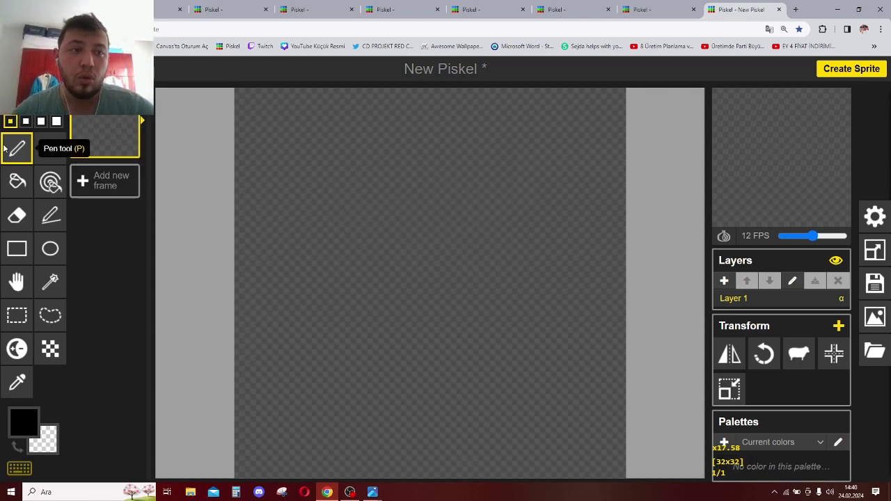
mouse_move(412, 143)
mouse_down()
mouse_move(303, 321)
mouse_move(387, 313)
mouse_up()
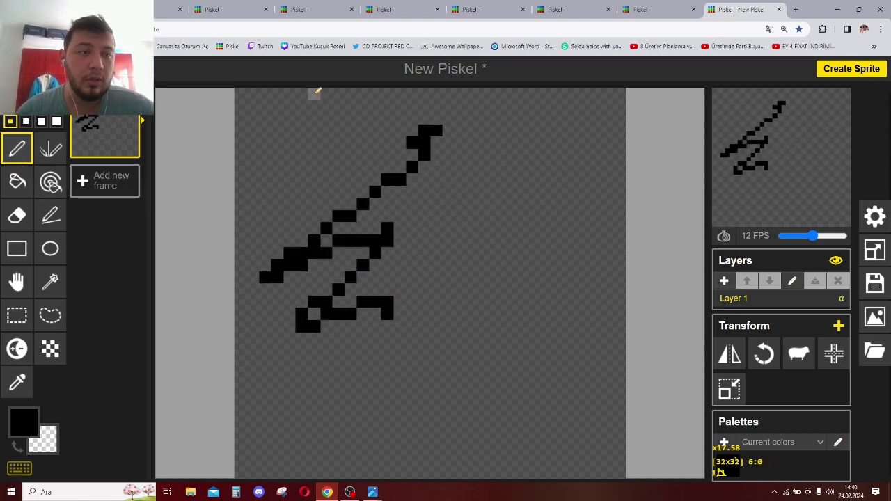
key(ctrl+z)
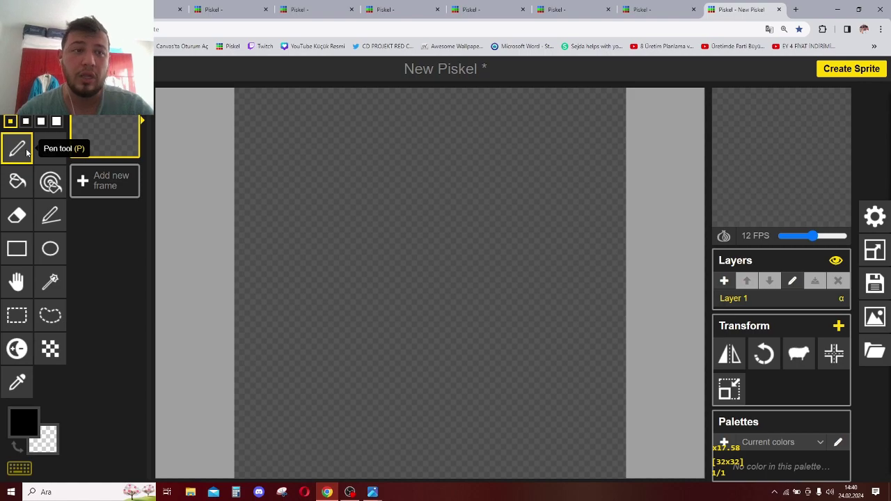
Try mirrored black strokes on both halves of the canvas with the vertical mirror pen and undo them
click(50, 148)
mouse_move(362, 167)
mouse_down()
mouse_move(371, 197)
mouse_move(404, 210)
mouse_move(388, 254)
mouse_move(389, 293)
mouse_move(398, 295)
mouse_move(346, 297)
mouse_move(375, 326)
mouse_up()
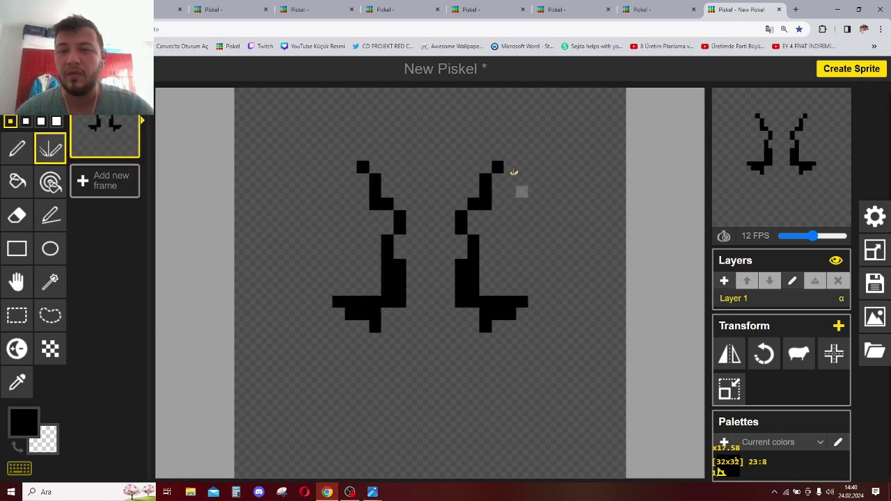
drag(296, 143, 282, 228)
drag(570, 300, 577, 437)
key(ctrl+z)
key(ctrl+z)
key(ctrl+z)
key(ctrl+z)
key(ctrl+z)
key(ctrl+z)
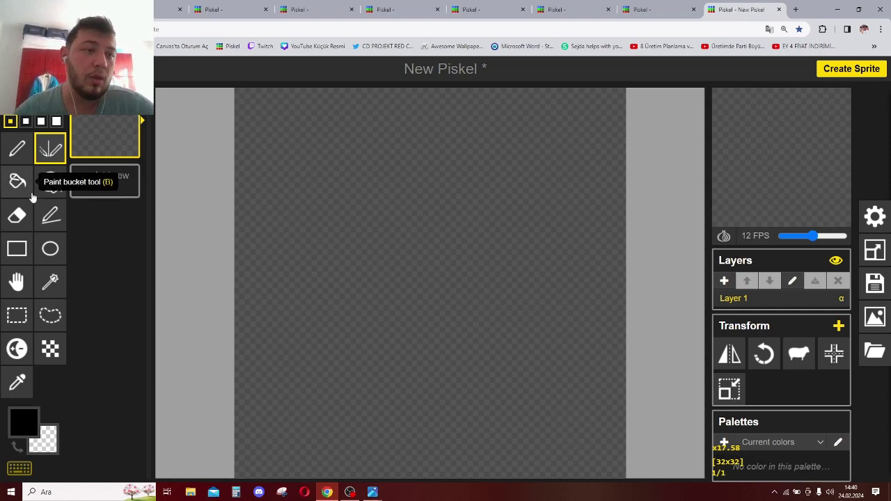
Fill the whole canvas black with the Paint bucket and undo the fill
click(32, 181)
click(362, 215)
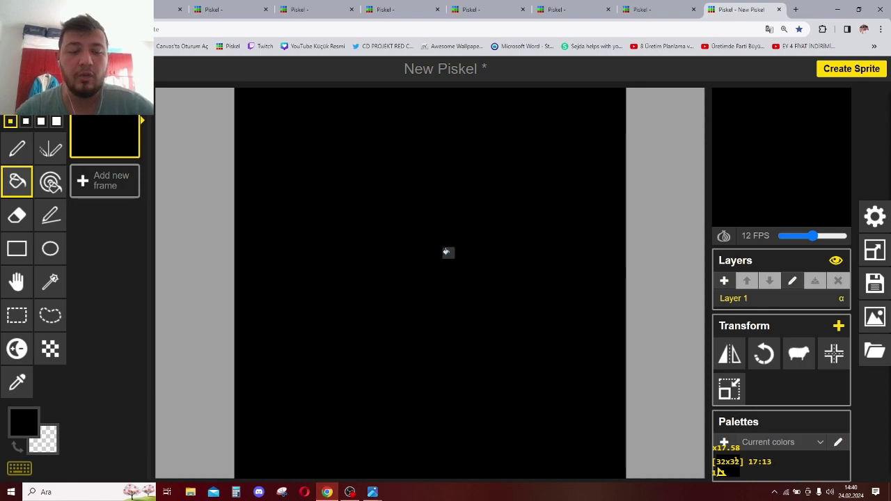
key(ctrl+z)
Paint the entire canvas white with the tool that recolors all pixels of the same color
click(50, 181)
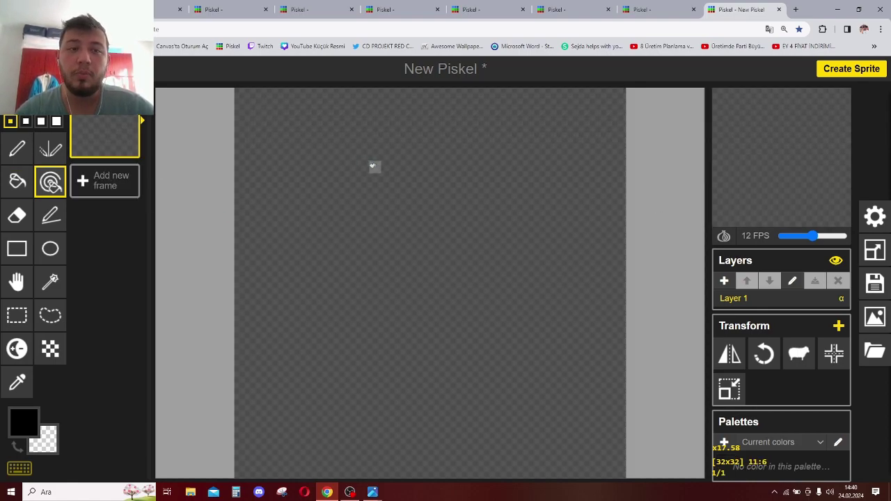
click(24, 421)
click(45, 280)
click(339, 271)
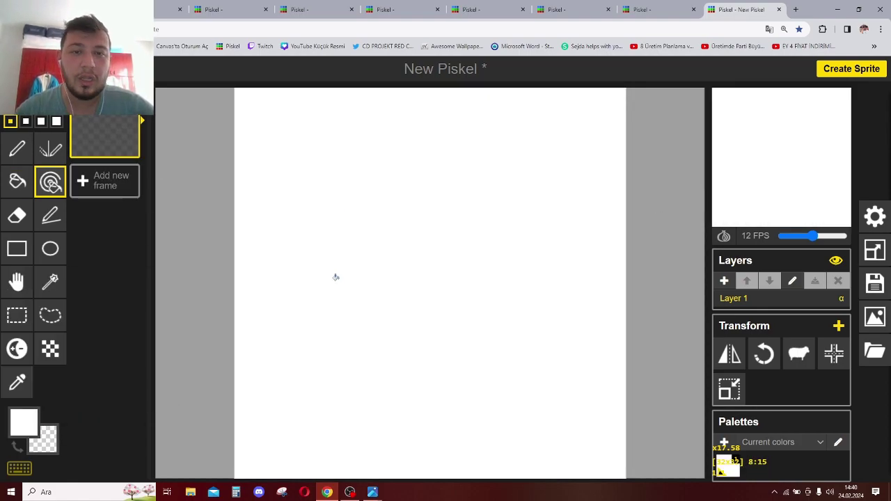
Draw a closed, rounded black outline in the middle of the white canvas with the Pen tool
key(p)
click(24, 421)
click(68, 376)
mouse_move(440, 179)
mouse_down()
mouse_move(529, 303)
mouse_move(433, 167)
mouse_up()
Fill the inside of the rounded outline black with the Paint bucket and undo the fill
click(17, 181)
click(459, 255)
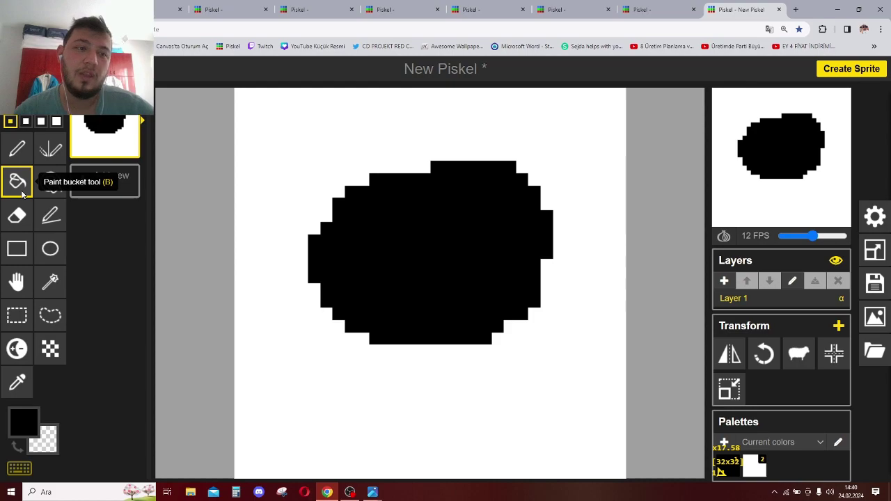
key(ctrl+z)
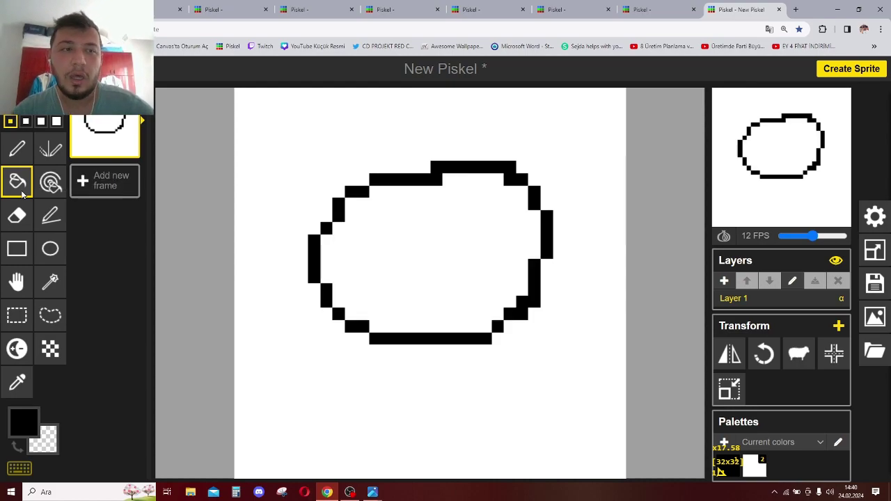
Divide the rounded outline into sections with black pen lines, and try filling its upper section black before undoing that fill
click(17, 148)
mouse_move(388, 179)
mouse_down()
mouse_move(400, 221)
mouse_move(469, 279)
mouse_move(459, 243)
mouse_move(517, 197)
mouse_move(419, 290)
mouse_move(383, 288)
mouse_move(532, 313)
mouse_up()
key(b)
click(489, 196)
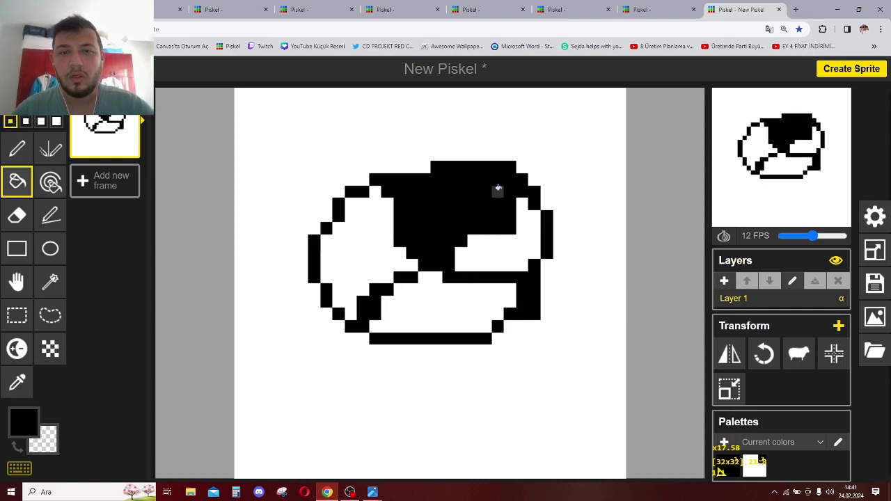
key(ctrl+z)
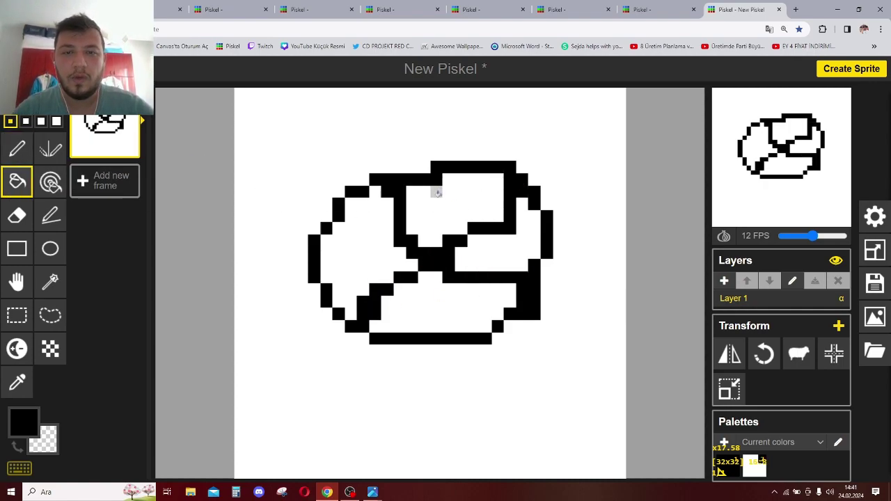
Draw a second closed black outline between the canvas's left edge and the rounded shape with the Pen tool
key(p)
mouse_move(346, 186)
mouse_down()
mouse_move(255, 193)
mouse_move(293, 287)
mouse_up()
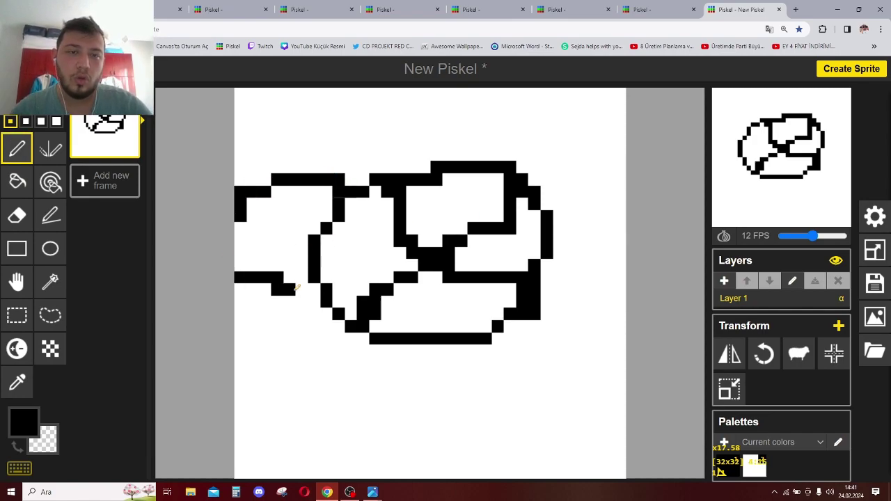
drag(249, 267, 240, 223)
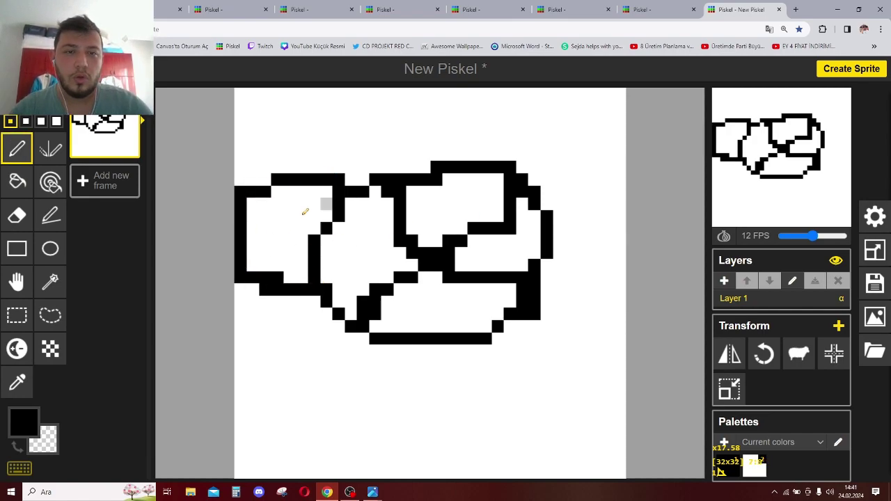
Fill the left outline and the rounded shape's upper section red with the Paint bucket
click(24, 421)
click(183, 279)
key(b)
click(282, 217)
click(434, 201)
Set the primary drawing color to bright green #00ff18
click(24, 420)
drag(69, 295, 68, 280)
click(177, 313)
click(163, 280)
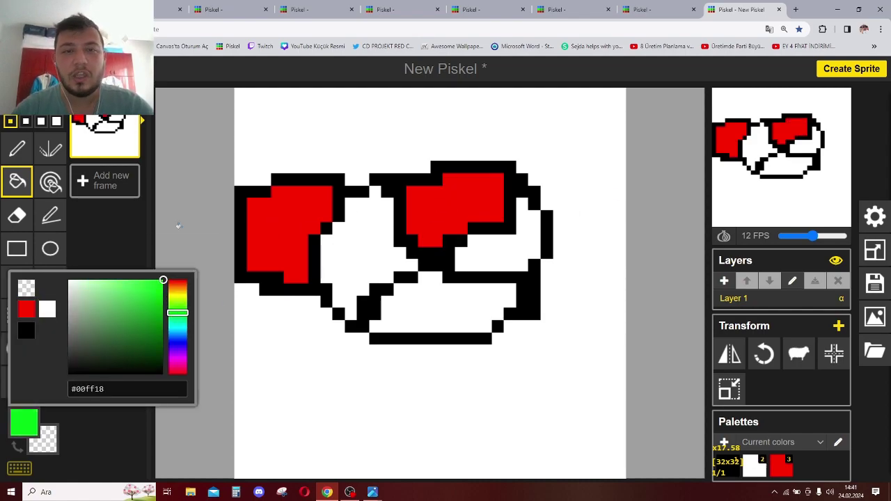
click(140, 241)
Fill the two red areas green one at a time with the Paint bucket and undo both fills
click(412, 217)
click(272, 229)
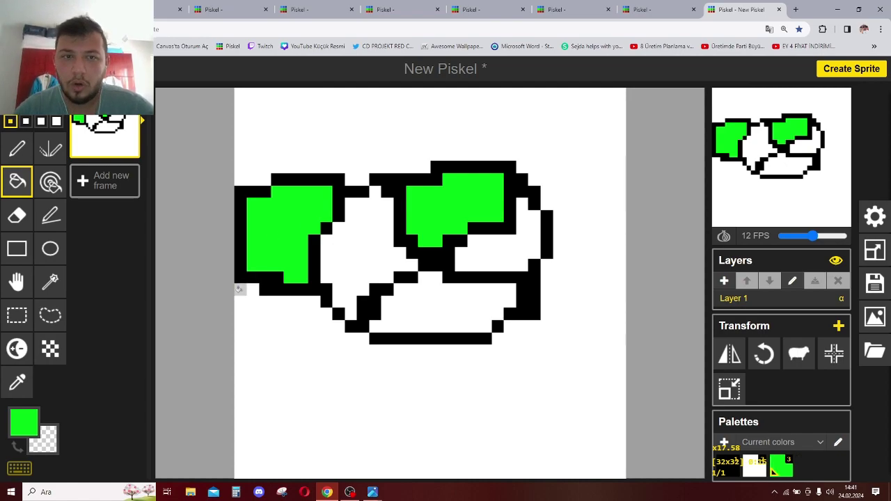
key(ctrl+z)
key(ctrl+z)
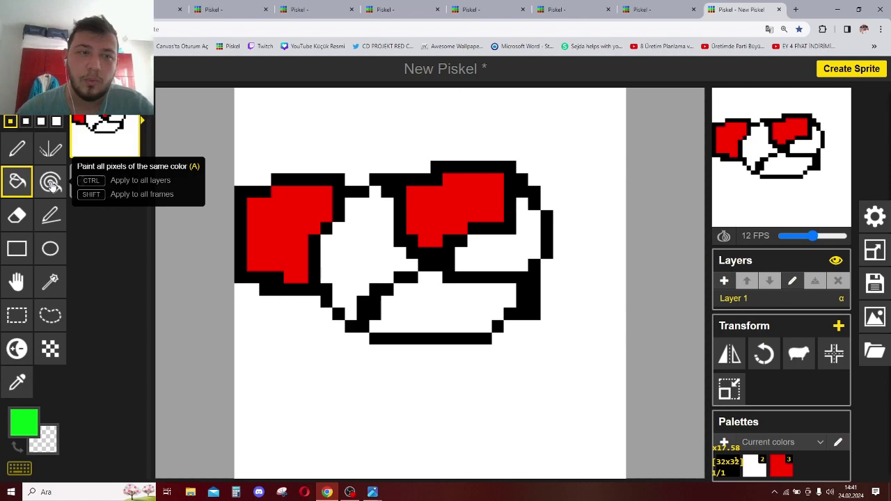
Try recoloring all white pixels green, undo it, and recolor all red pixels green with the same-color paint tool
click(51, 185)
click(537, 121)
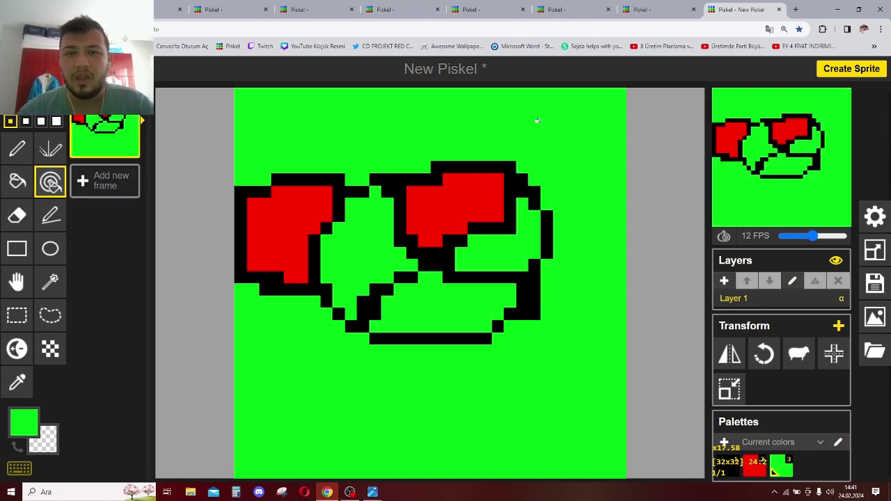
key(ctrl+z)
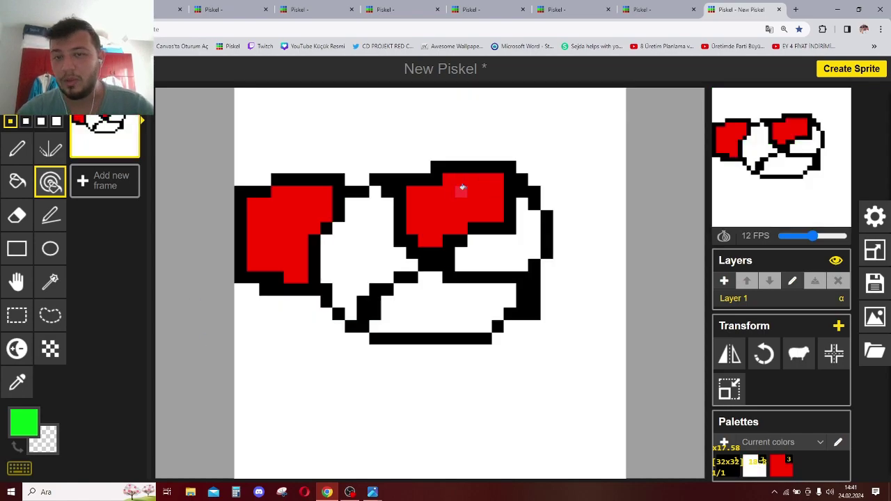
click(461, 187)
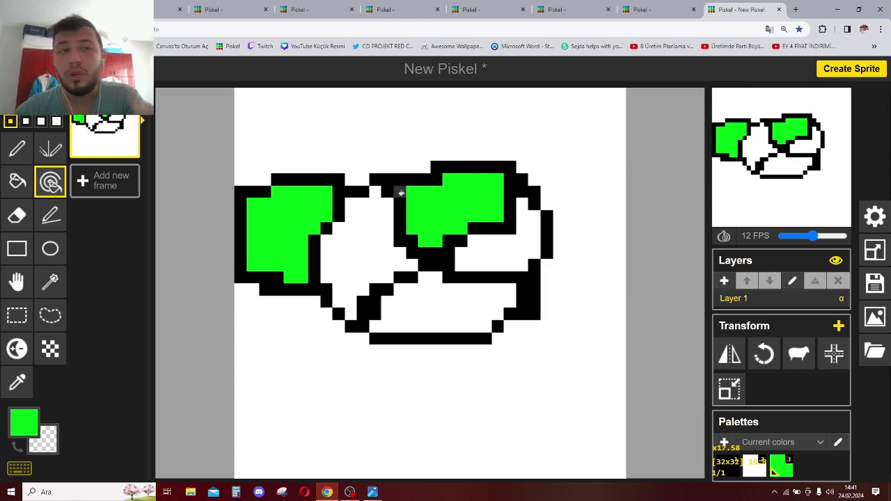
Erase a wide freehand band across the upper part of the drawn shapes with the Eraser
click(16, 216)
mouse_move(306, 222)
mouse_down()
mouse_move(398, 174)
mouse_move(464, 190)
mouse_move(581, 177)
mouse_move(556, 202)
mouse_up()
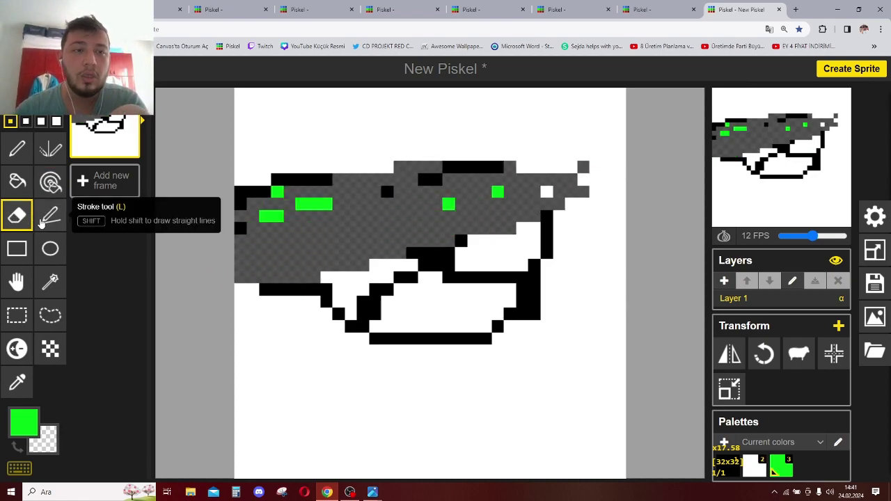
Draw green straight lines with the Stroke tool: full-width near the canvas bottom, corner-to-corner diagonal, and a short one from the top edge
click(50, 215)
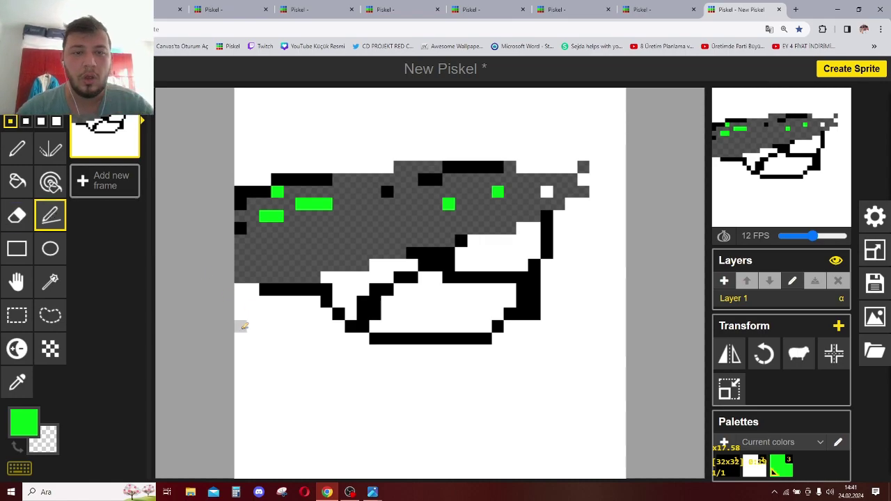
drag(240, 422, 621, 425)
drag(619, 93, 239, 473)
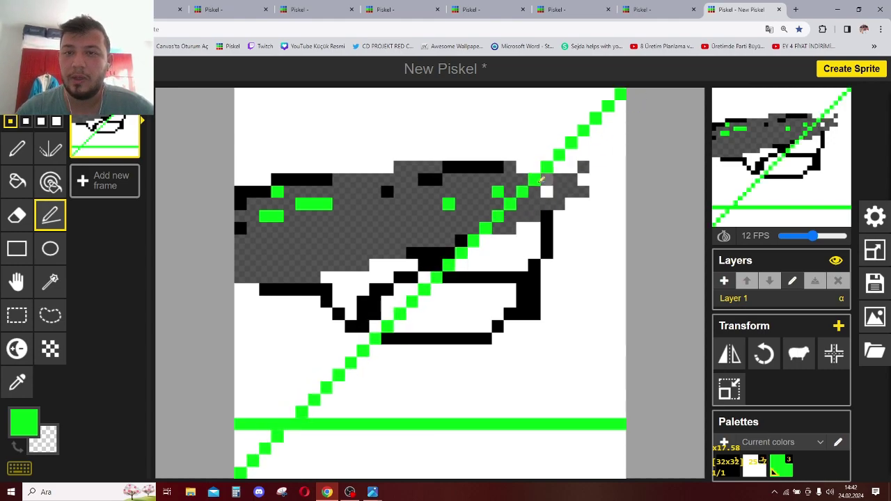
drag(314, 94, 343, 152)
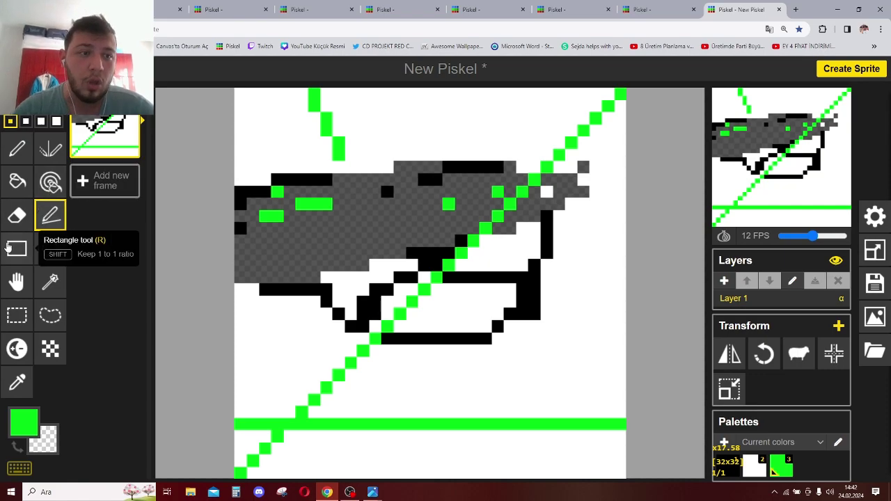
Draw a green rectangle outline across the canvas's upper middle and green circle outlines in its lower-right and upper-left areas
click(15, 249)
drag(362, 104, 534, 230)
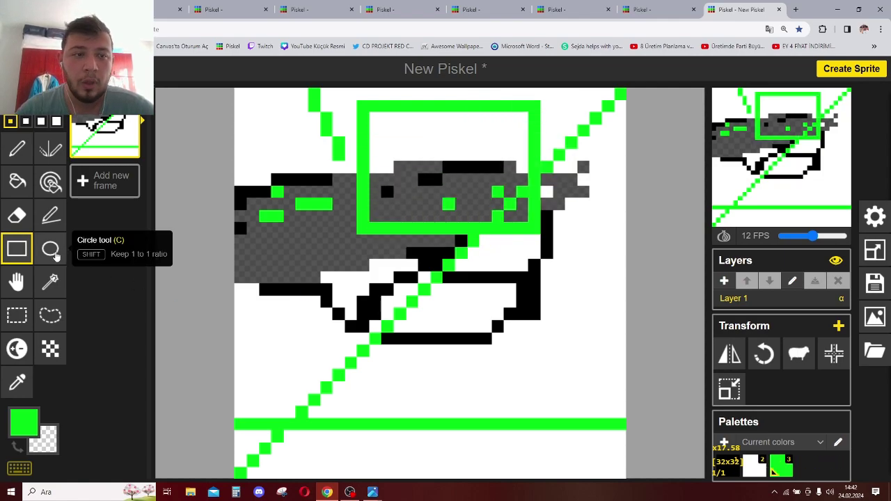
click(50, 248)
drag(608, 286, 456, 420)
key(p)
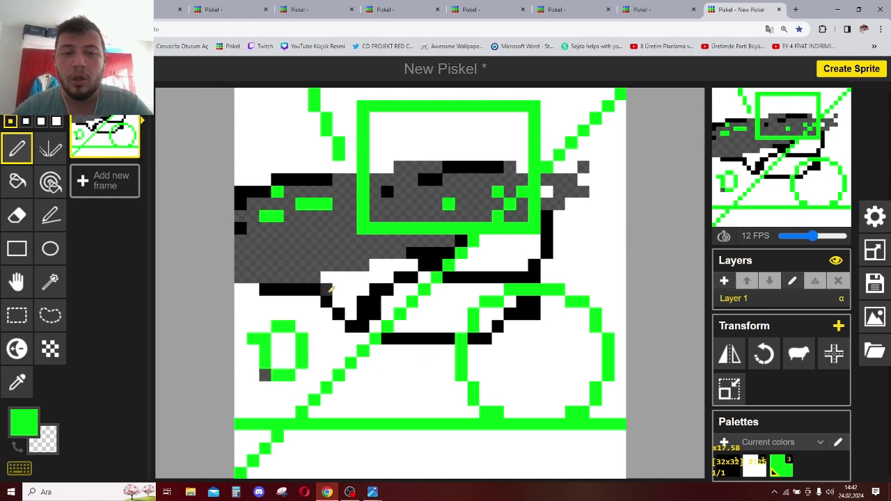
key(c)
drag(250, 105, 325, 198)
Shift the whole drawing around the canvas with the Move tool so that its outer edges are cut off
click(17, 282)
mouse_move(457, 240)
mouse_down()
mouse_move(546, 202)
mouse_move(458, 252)
mouse_up()
scroll(458, 253, down, 3)
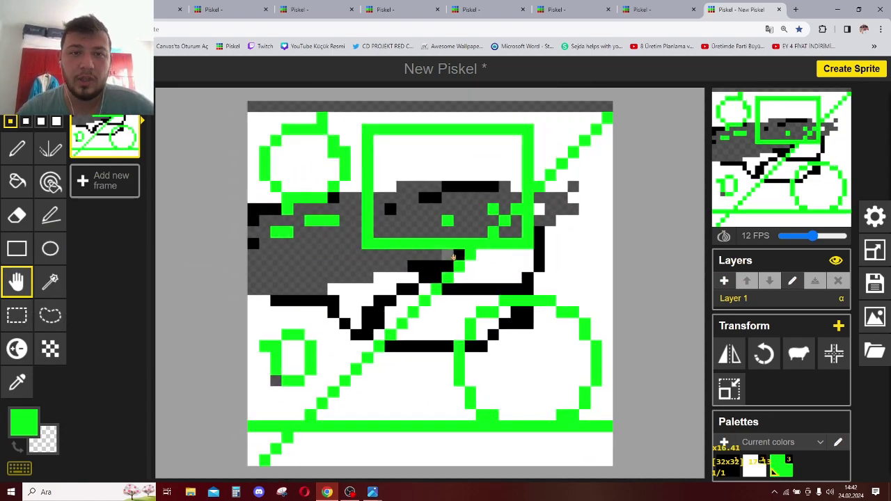
drag(397, 360, 517, 310)
mouse_move(391, 288)
mouse_down()
mouse_move(500, 288)
mouse_move(321, 308)
mouse_up()
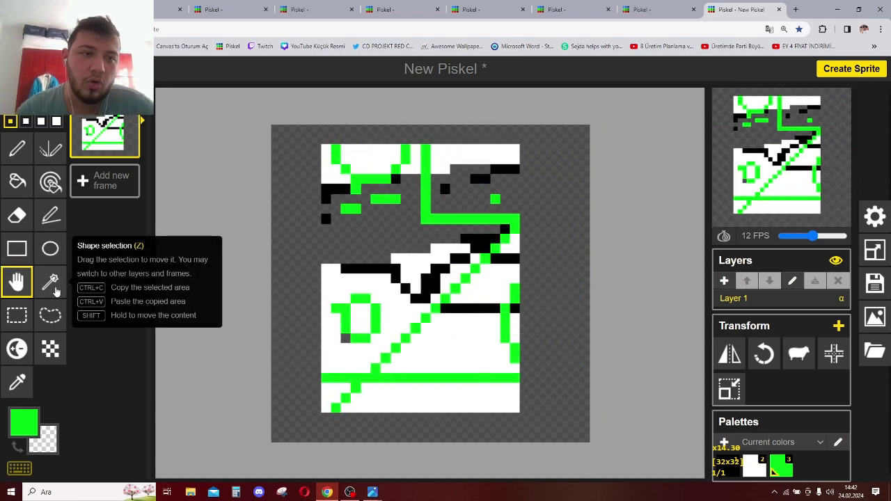
Move the drawing's upper part down with the Rectangle selection, and copy and paste a section from its middle
click(17, 316)
mouse_move(302, 135)
mouse_down()
mouse_move(368, 149)
mouse_move(539, 241)
mouse_move(358, 205)
mouse_move(536, 245)
mouse_up()
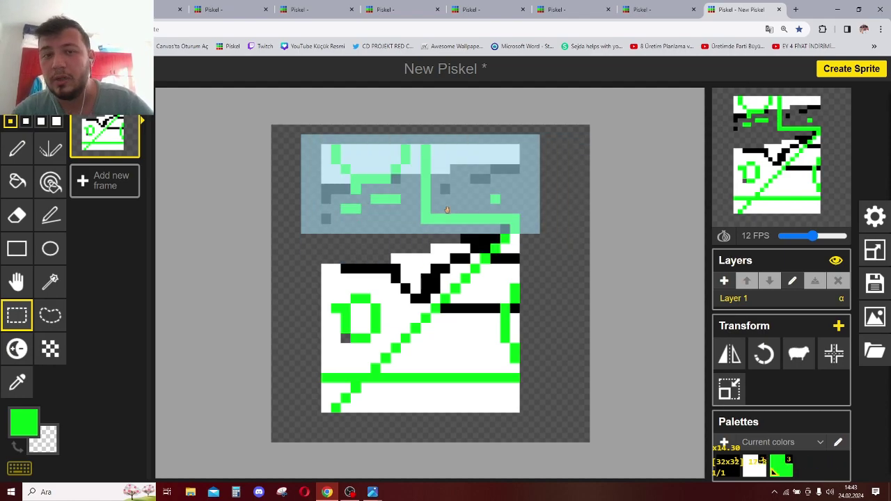
drag(446, 209, 453, 325)
key(ctrl+v)
click(508, 225)
drag(324, 239, 527, 346)
key(ctrl+c)
key(ctrl+v)
mouse_move(469, 302)
mouse_down()
mouse_move(449, 193)
mouse_move(483, 298)
mouse_move(470, 322)
mouse_up()
Select the drawing's upper area with a rectangular selection and delete its pixels
click(542, 237)
drag(547, 130, 332, 356)
key(Delete)
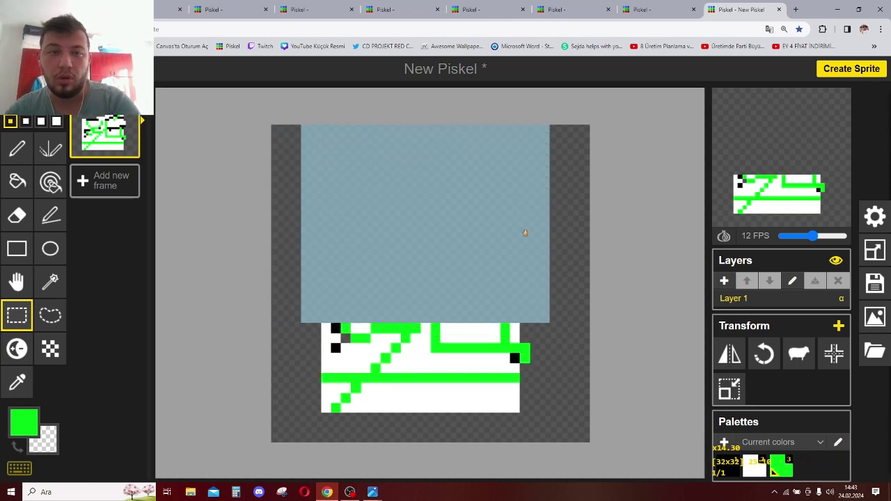
click(580, 192)
Try cutting pixels from the left side of the remaining drawing with Lasso selections and undo the cuts
click(55, 316)
mouse_move(374, 308)
mouse_down()
mouse_move(388, 274)
mouse_move(345, 386)
mouse_move(363, 262)
mouse_move(351, 284)
mouse_up()
key(ctrl+x)
mouse_move(316, 325)
mouse_down()
mouse_move(419, 249)
mouse_move(365, 312)
mouse_up()
click(444, 377)
key(ctrl+z)
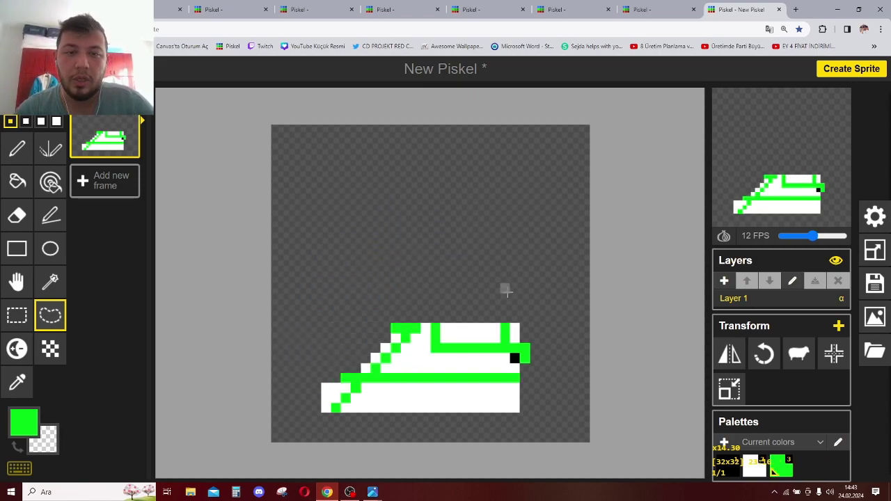
key(ctrl+z)
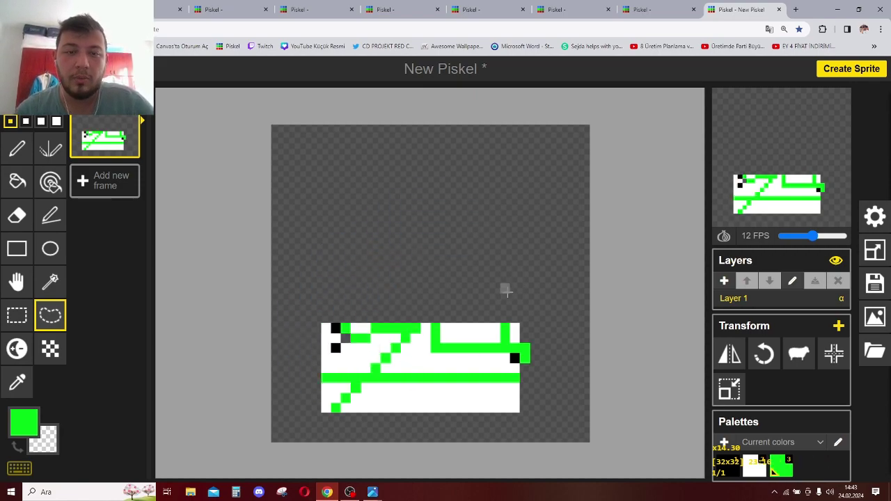
Try painting a green checkered pattern over the canvas's upper half with the Dithering tool and undo it
click(51, 355)
mouse_move(285, 148)
mouse_down()
mouse_move(414, 219)
mouse_move(498, 198)
mouse_move(335, 184)
mouse_move(541, 160)
mouse_move(307, 170)
mouse_move(327, 152)
mouse_move(541, 138)
mouse_move(299, 142)
mouse_move(259, 125)
mouse_move(365, 129)
mouse_up()
mouse_move(224, 163)
mouse_down()
mouse_move(279, 172)
mouse_move(206, 182)
mouse_move(383, 138)
mouse_up()
mouse_move(623, 177)
mouse_down()
mouse_move(394, 183)
mouse_move(283, 204)
mouse_move(568, 188)
mouse_move(238, 209)
mouse_move(235, 251)
mouse_move(454, 258)
mouse_move(345, 276)
mouse_up()
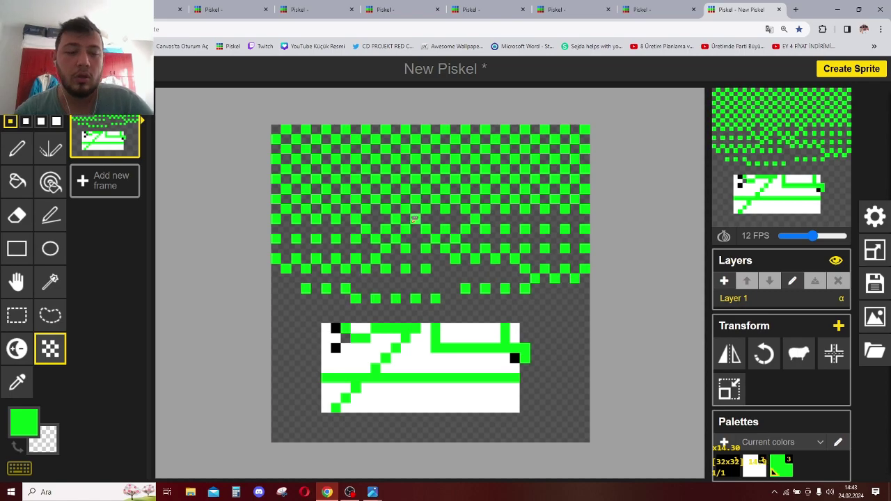
key(ctrl+z)
Select the remaining drawing in the lower canvas with the Rectangle selection and delete it
key(s)
mouse_move(301, 303)
mouse_down()
mouse_move(522, 442)
mouse_move(549, 412)
mouse_up()
key(Delete)
click(664, 156)
Add three new empty frames to the sprite
click(17, 148)
mouse_move(89, 118)
click(97, 189)
click(103, 254)
click(103, 328)
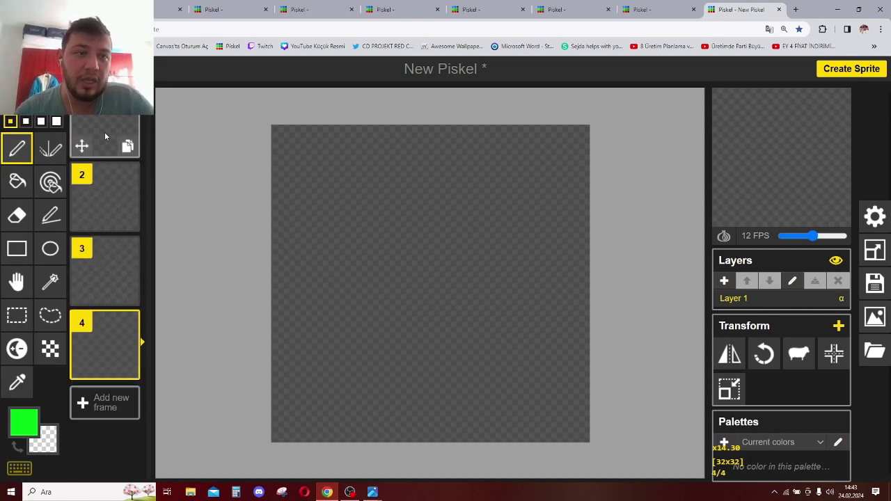
Draw a green ellipse outline of differing size and position on each of the four frames with the Circle tool
key(c)
click(102, 117)
key(s)
drag(345, 189, 445, 300)
key(c)
drag(326, 168, 445, 248)
click(112, 209)
drag(568, 245, 359, 352)
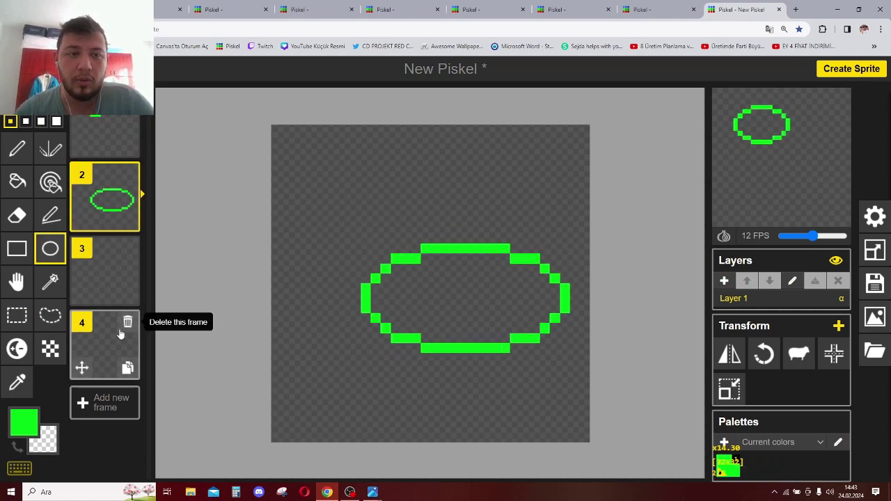
click(104, 271)
mouse_move(515, 204)
mouse_down()
mouse_move(351, 316)
mouse_move(272, 411)
mouse_move(292, 418)
mouse_move(282, 419)
mouse_up()
click(105, 342)
Slow the animation preview to 3 FPS and return it to 12 FPS
drag(813, 236, 787, 236)
mouse_move(799, 154)
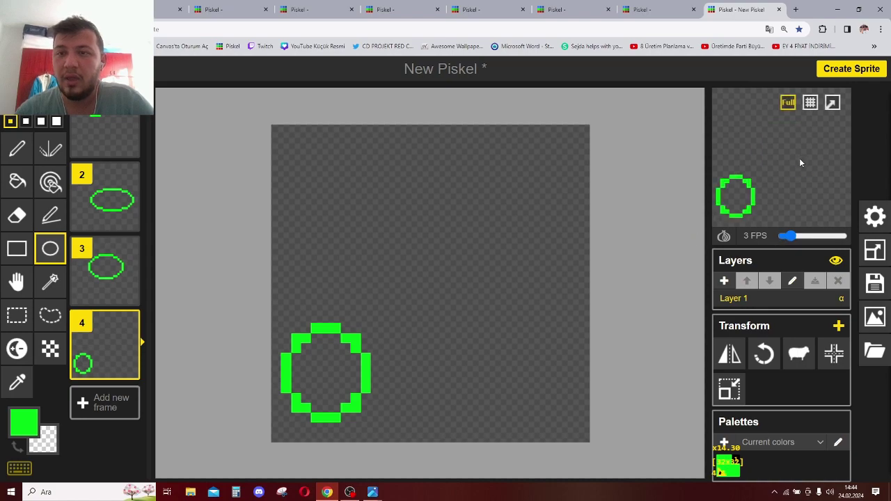
drag(787, 236, 812, 236)
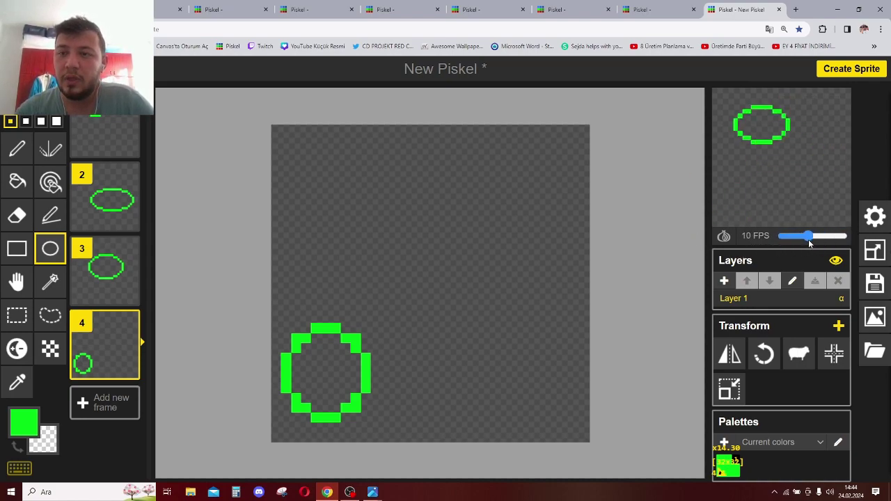
mouse_move(835, 122)
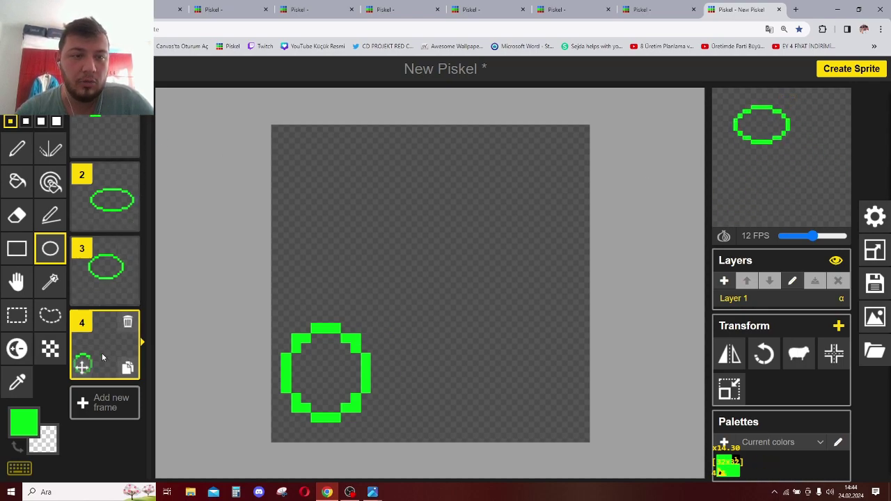
Try filling the inside of frame 1's ellipse green with the Paint bucket and undo the fill
click(114, 133)
key(b)
click(384, 213)
key(ctrl+z)
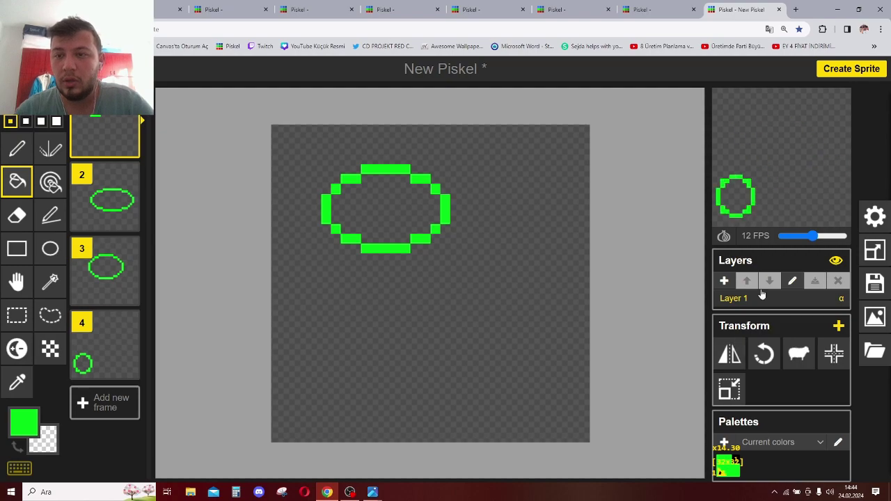
Add a second layer and color the inside of frame 1's ellipse green on it with the Pen tool
click(724, 280)
click(383, 201)
key(ctrl+z)
key(p)
mouse_move(367, 201)
mouse_down()
mouse_move(368, 181)
mouse_move(341, 202)
mouse_move(339, 218)
mouse_move(382, 224)
mouse_move(365, 231)
mouse_move(376, 195)
mouse_move(383, 240)
mouse_up()
mouse_move(425, 217)
mouse_down()
mouse_move(424, 188)
mouse_move(406, 209)
mouse_move(407, 174)
mouse_move(381, 183)
mouse_move(396, 199)
mouse_up()
right_click(386, 247)
Move Layer 1 above Layer 2 and set the animation preview to 0 FPS
scroll(747, 308, down, 1)
click(746, 302)
click(746, 280)
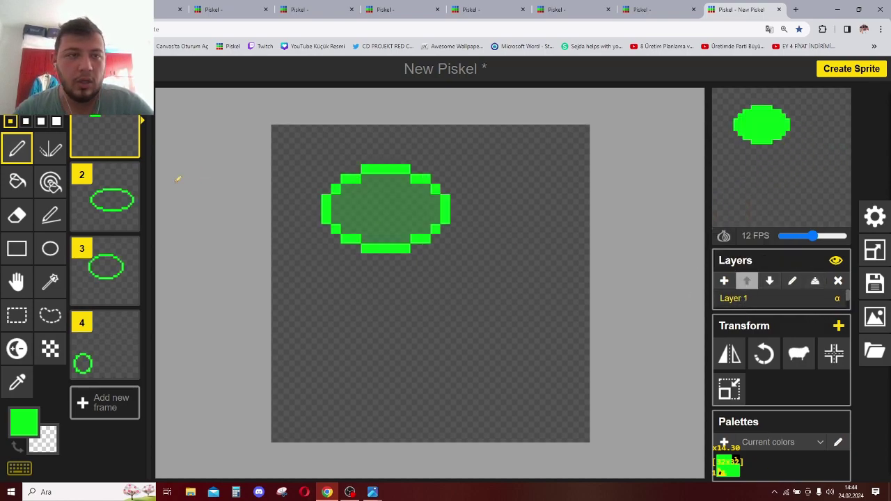
drag(813, 235, 783, 236)
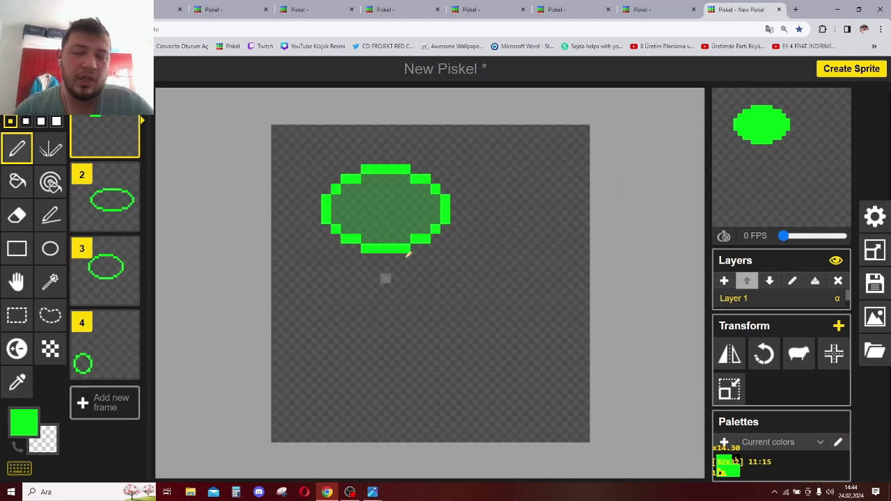
Choose red as the primary color and recolor the ellipse interior on Layer 2 with the Paint bucket
click(24, 421)
click(46, 309)
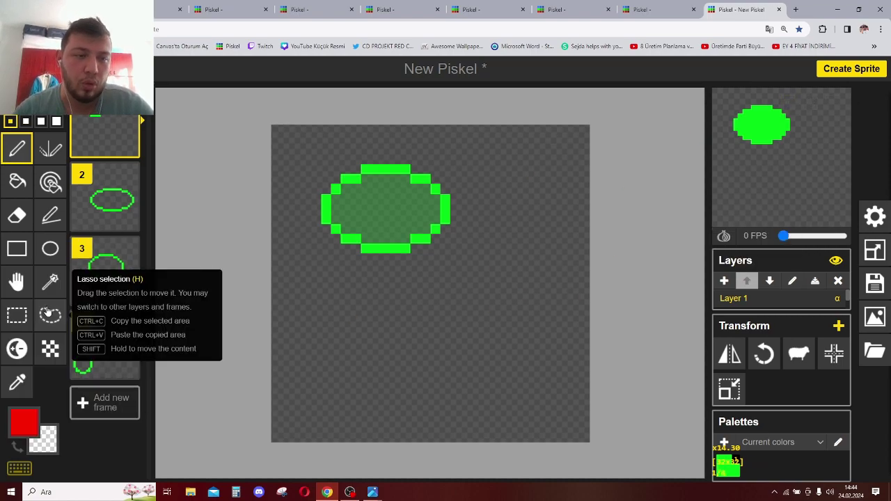
scroll(757, 303, down, 1)
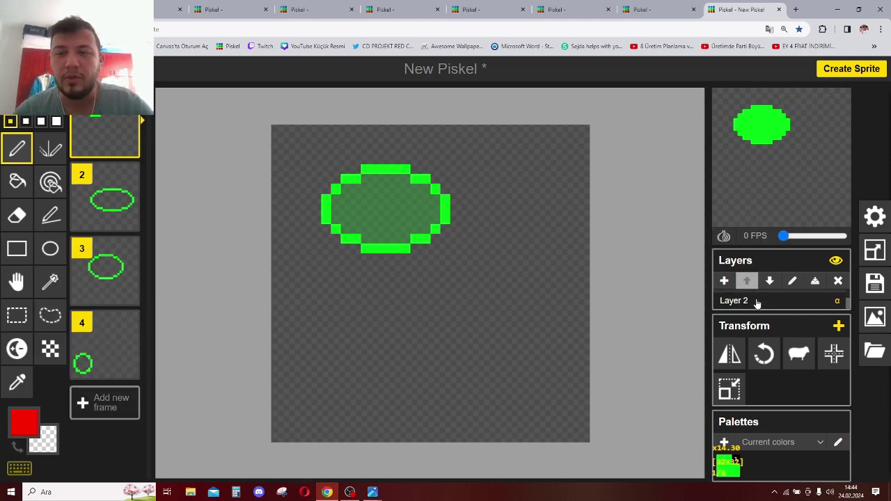
click(755, 301)
scroll(740, 302, up, 1)
click(739, 300)
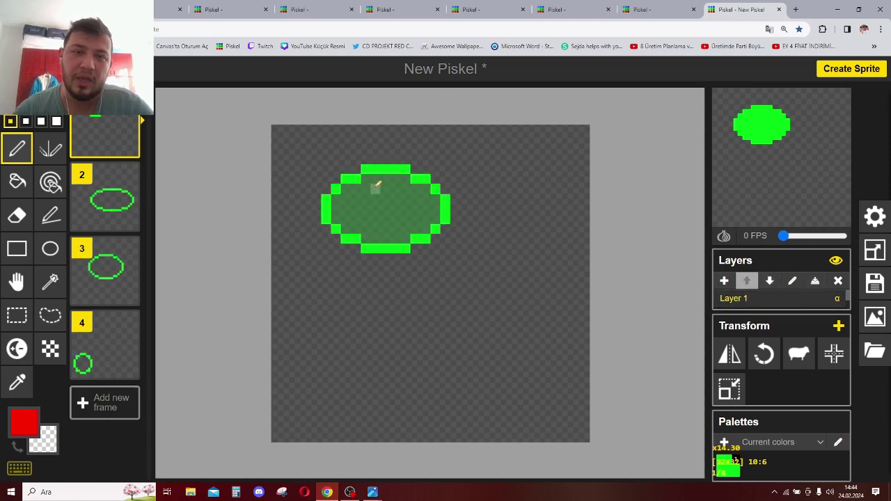
scroll(759, 302, down, 1)
click(748, 303)
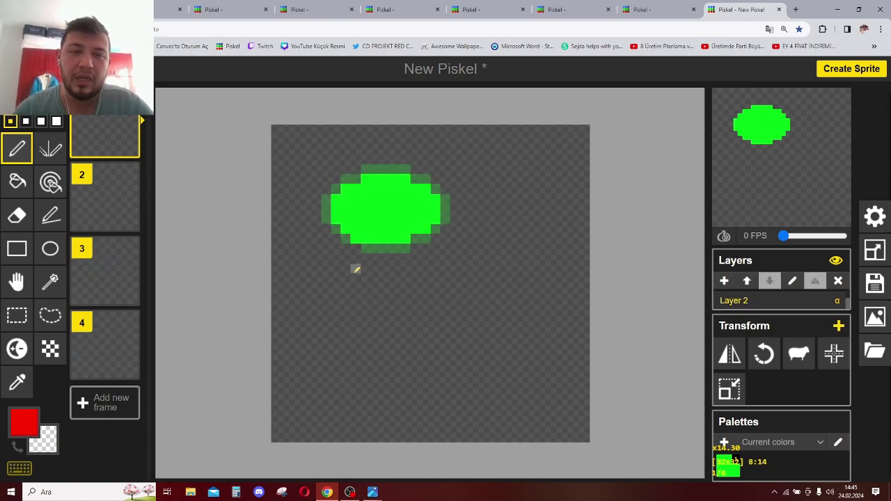
click(17, 181)
click(381, 197)
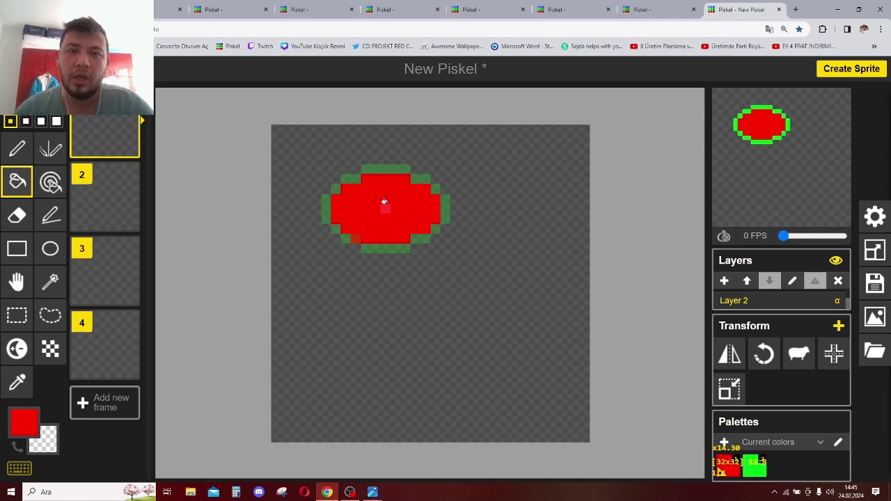
Mirror the frame 1 ellipse on Layer 1 four times and rotate it four times back to its original orientation
scroll(737, 301, down, 1)
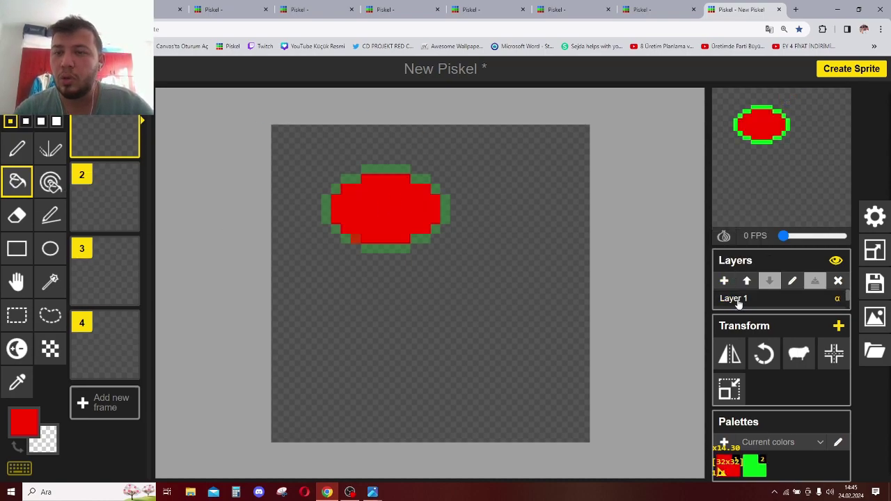
click(739, 299)
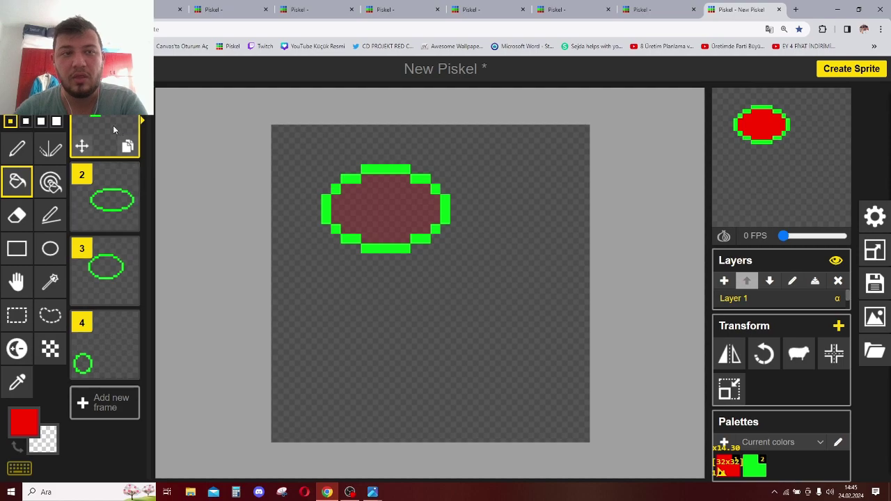
click(729, 355)
click(730, 356)
click(730, 355)
click(731, 356)
click(764, 355)
click(765, 356)
click(766, 356)
click(765, 358)
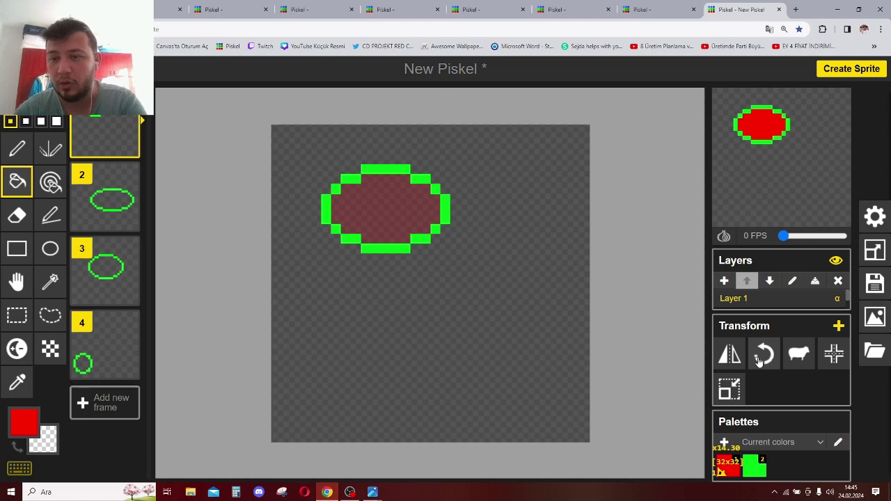
Try cloning frame 1's Layer 1 to all frames and centering its ellipse on the canvas, undoing both
click(793, 359)
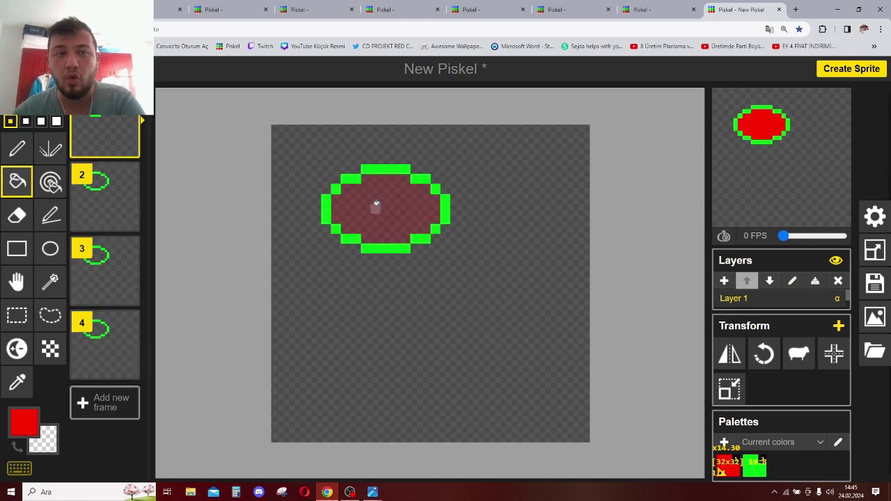
key(Down)
key(Down)
key(Down)
key(Up)
key(Up)
key(Up)
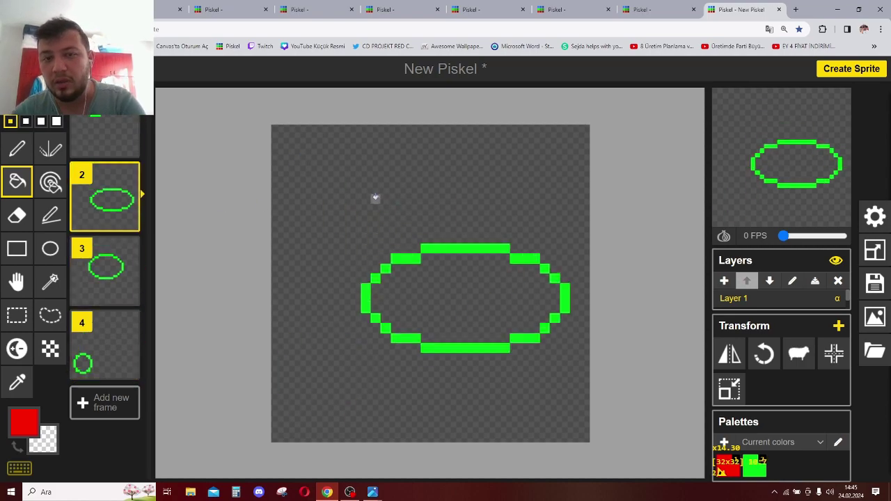
click(830, 363)
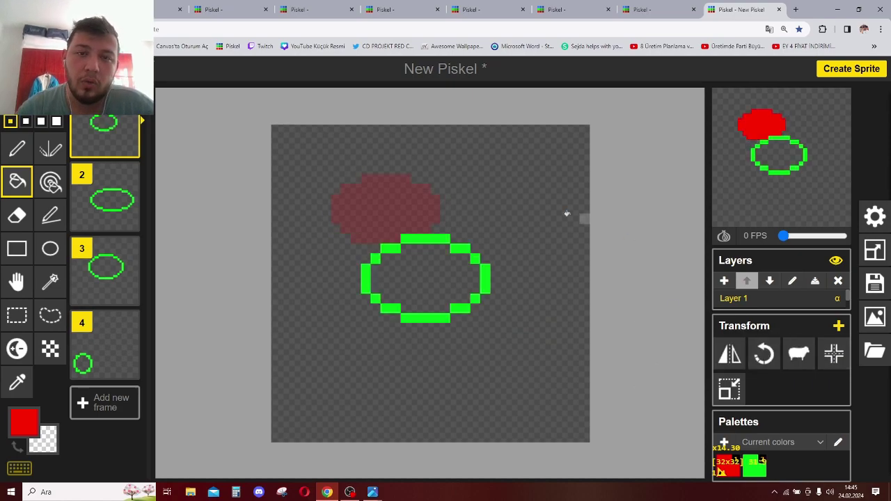
key(ctrl+z)
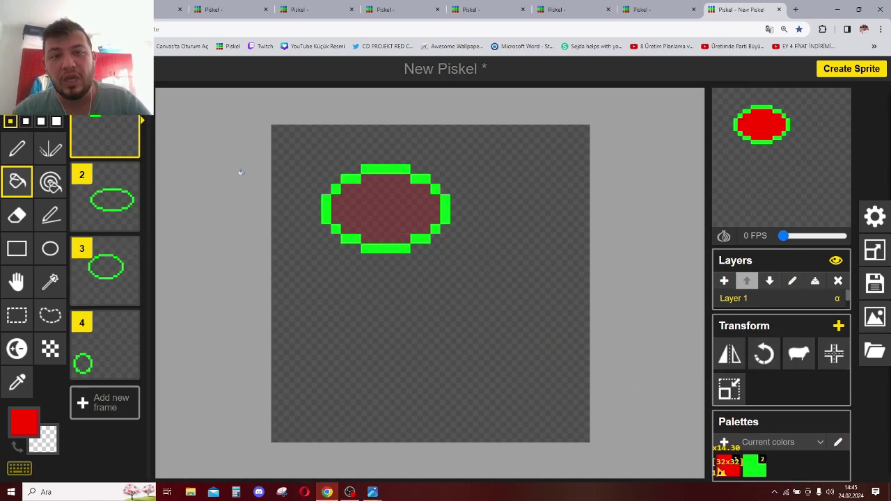
Try cropping the sprite to fit its content, undo the crop, and view the Resize settings
click(728, 390)
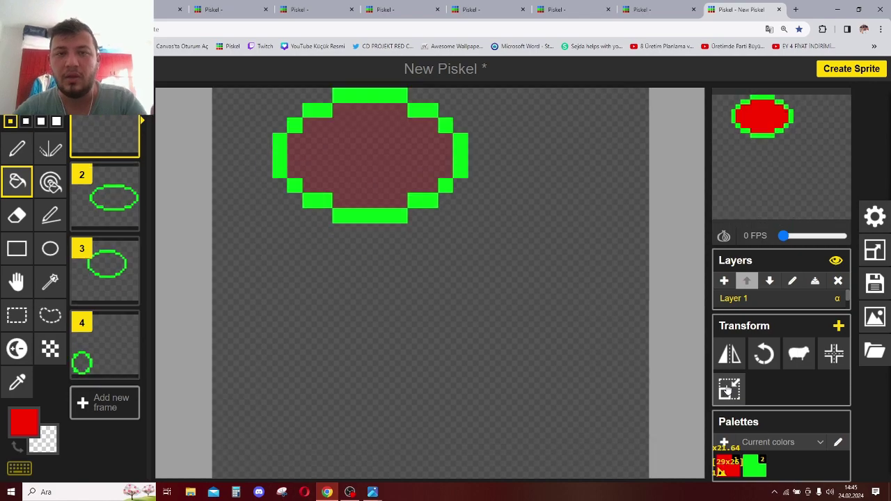
click(875, 251)
click(650, 147)
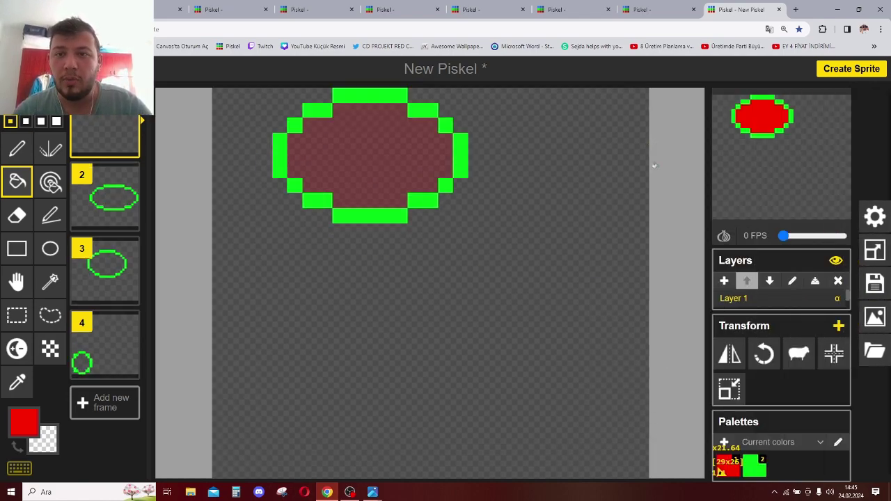
key(ctrl+z)
click(875, 251)
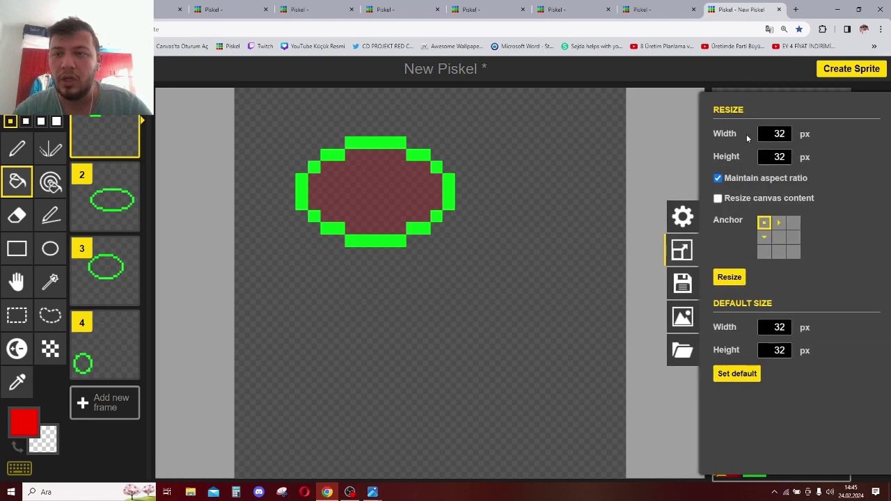
click(643, 64)
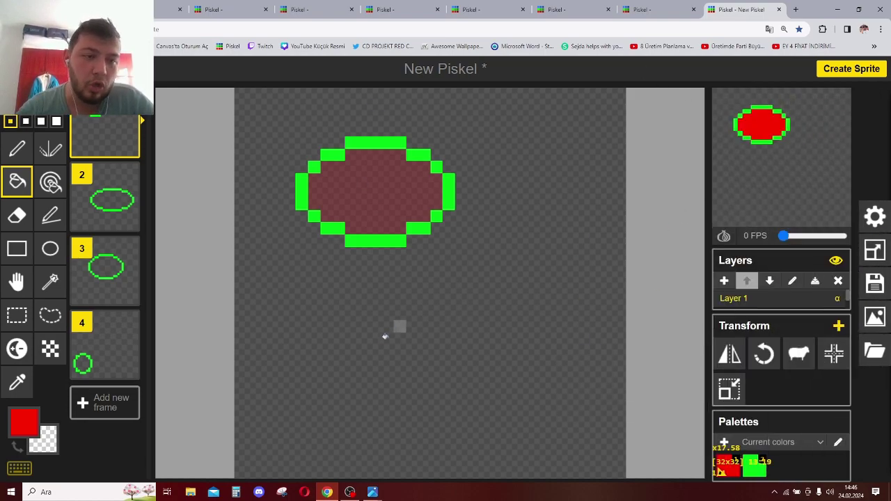
Examine the palette choices, the palette editor, and the Create Palette dialog with its import option, closing them without saving
click(818, 442)
click(828, 473)
click(837, 442)
click(604, 77)
click(723, 443)
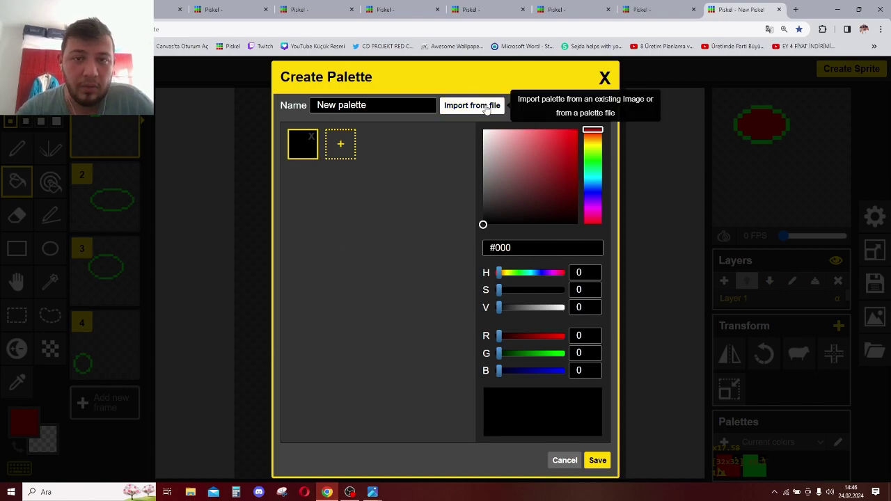
click(604, 77)
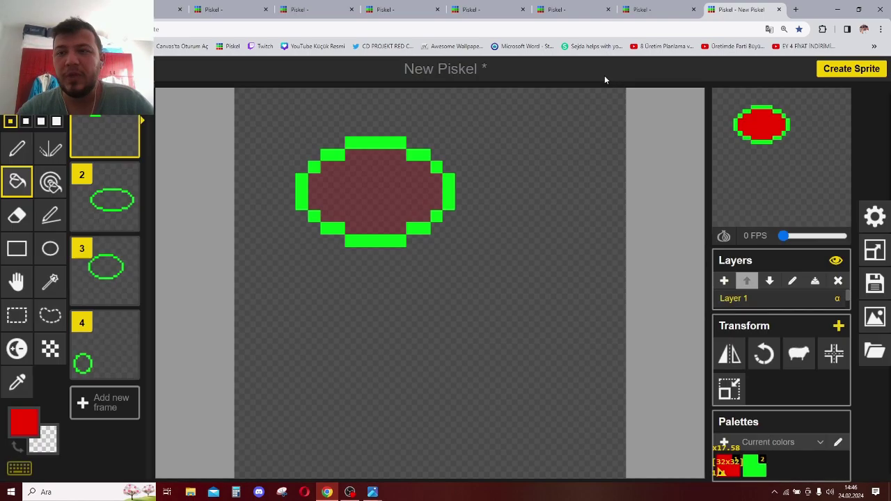
Review the options for loading and importing sprites, and the GIF, PNG and Zip export settings
click(877, 352)
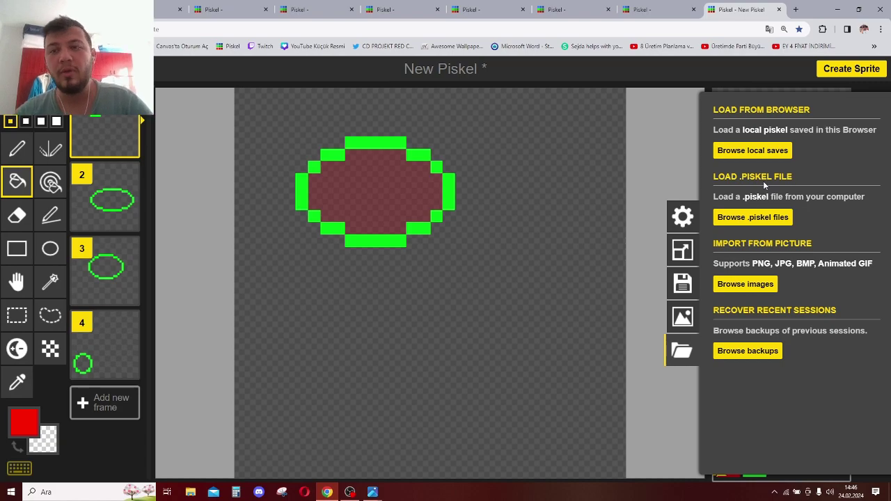
click(682, 317)
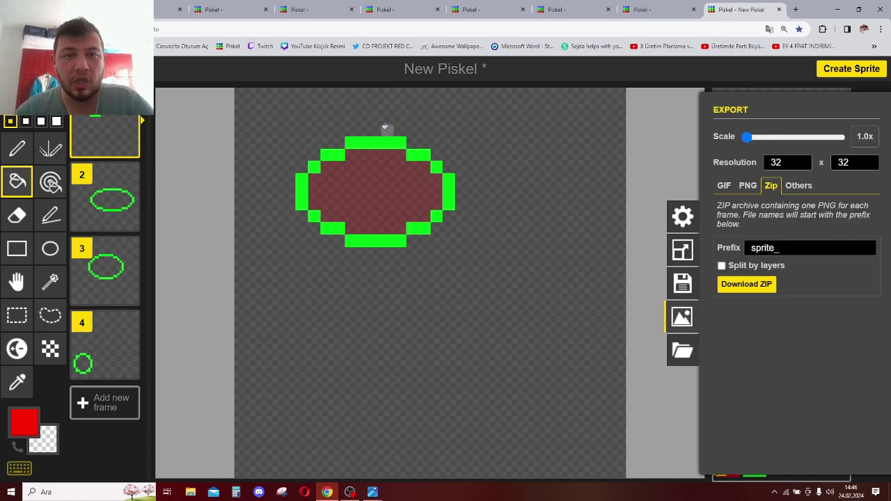
click(725, 186)
click(746, 186)
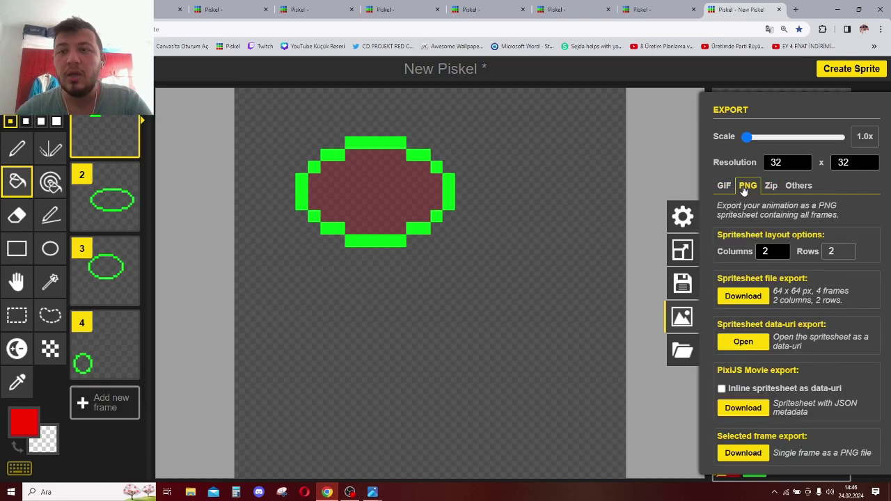
click(772, 188)
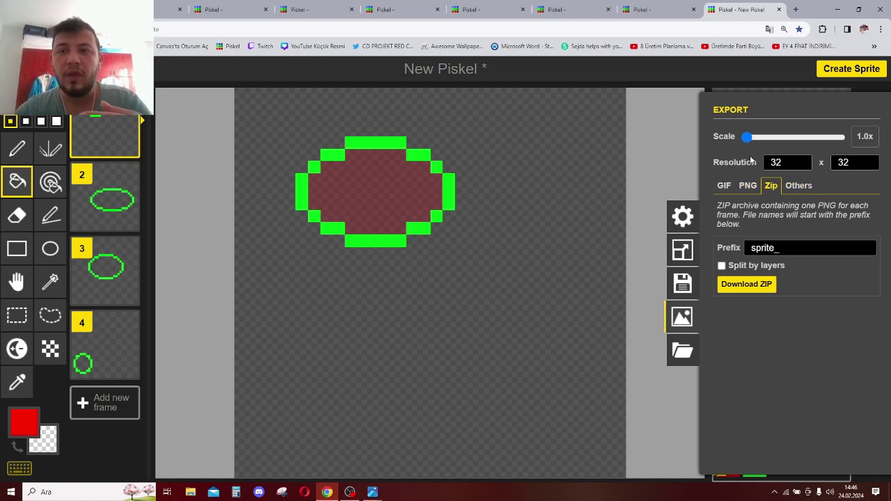
Try a 32.0x export scale, restore it to 1.0x, and view the sprite save options
drag(747, 137, 768, 137)
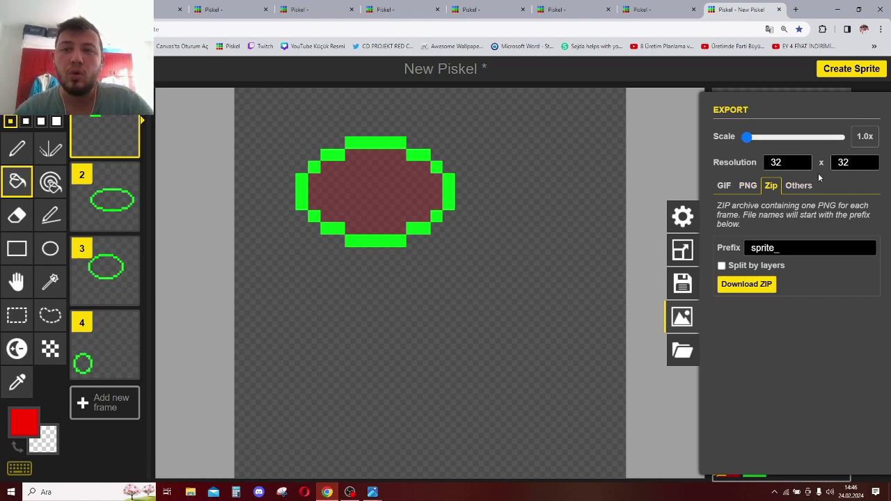
drag(747, 137, 841, 137)
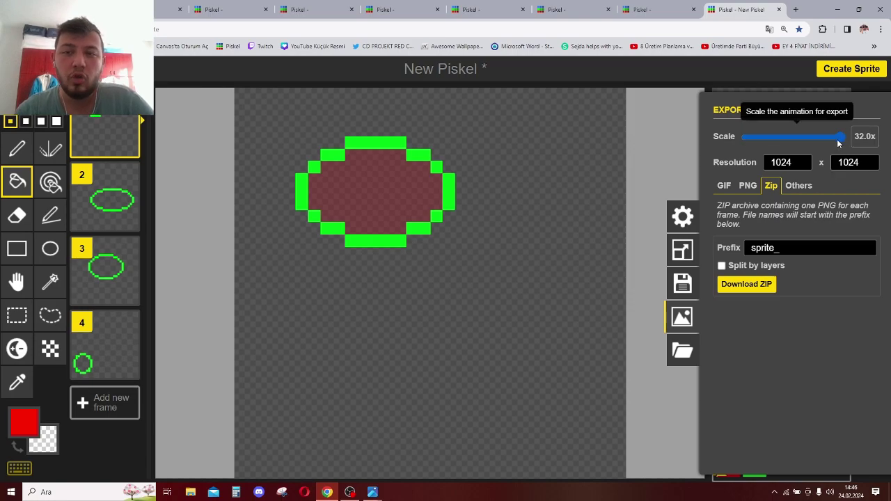
drag(839, 142, 703, 152)
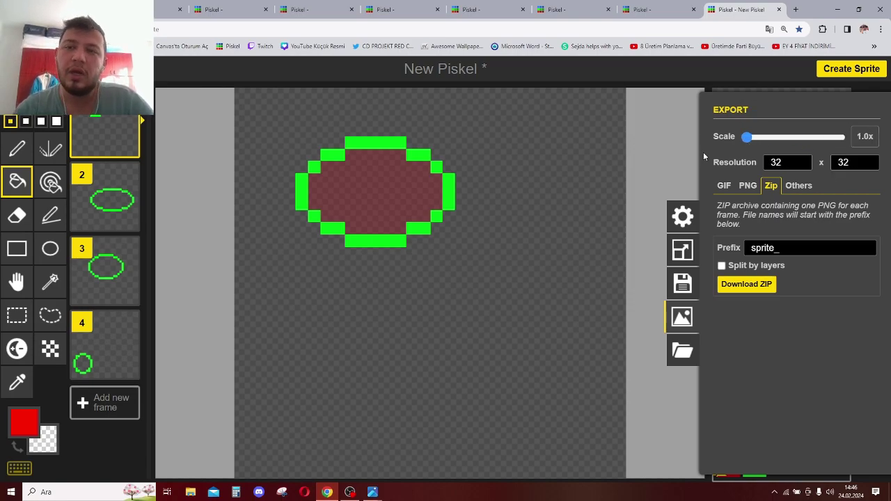
click(682, 283)
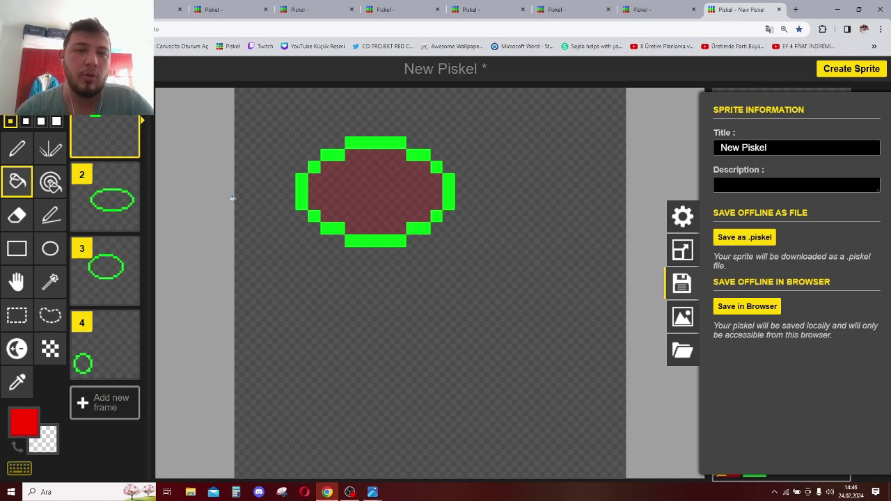
click(646, 127)
Switch back and forth between Layer 1 and Layer 2, ending with Layer 2 active
scroll(735, 299, down, 1)
click(737, 302)
scroll(736, 304, up, 1)
click(733, 303)
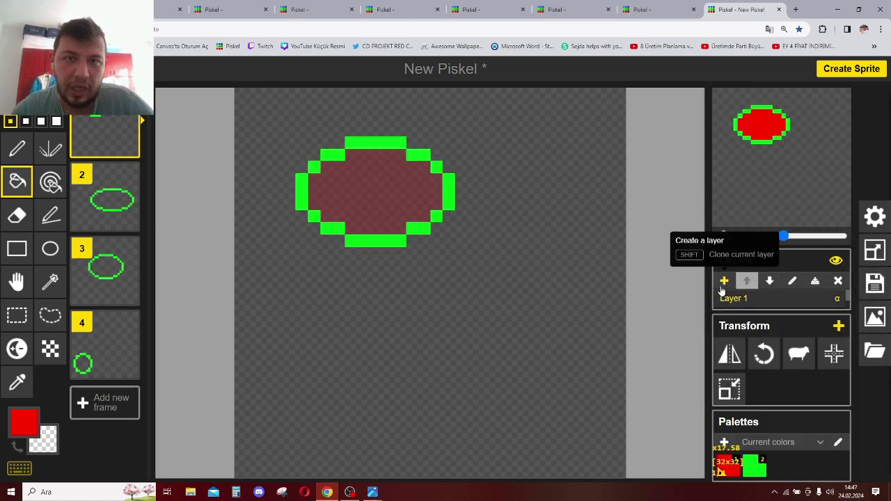
scroll(740, 301, down, 1)
click(739, 301)
scroll(735, 304, up, 1)
click(737, 304)
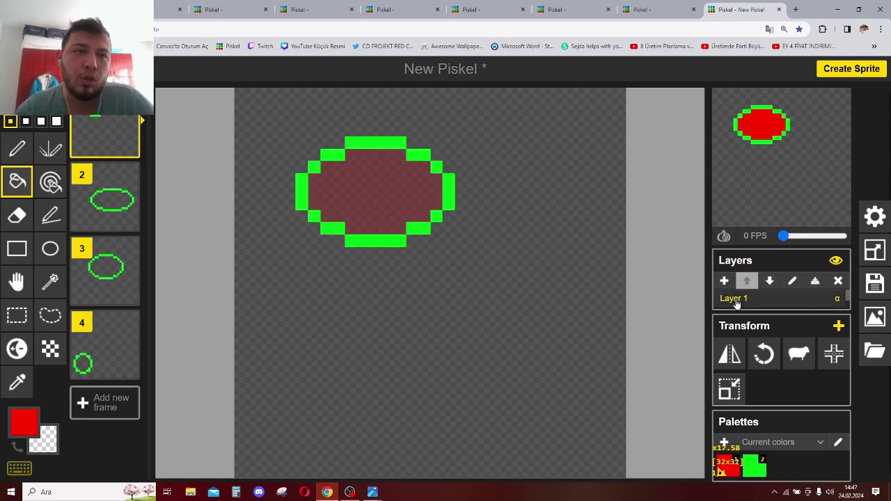
click(736, 304)
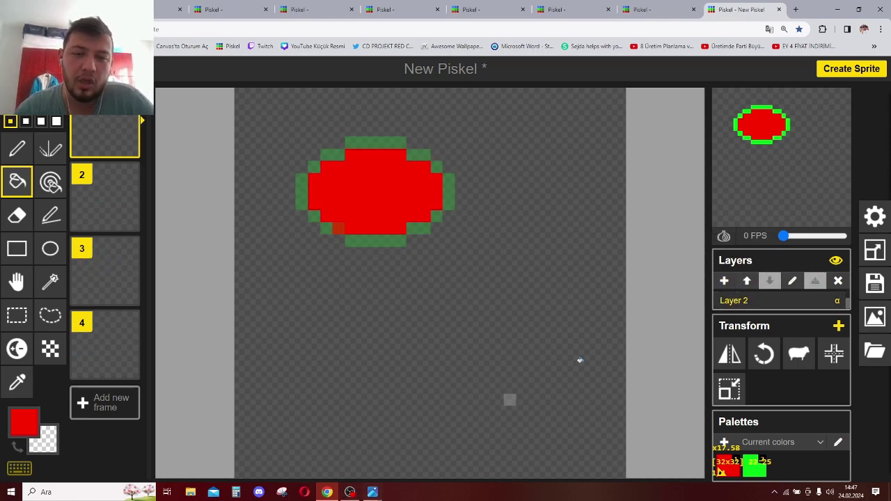
Try saving the sprite as a .piskel file named "yuvarlak bişyle" on the desktop, and cancel the save
click(876, 285)
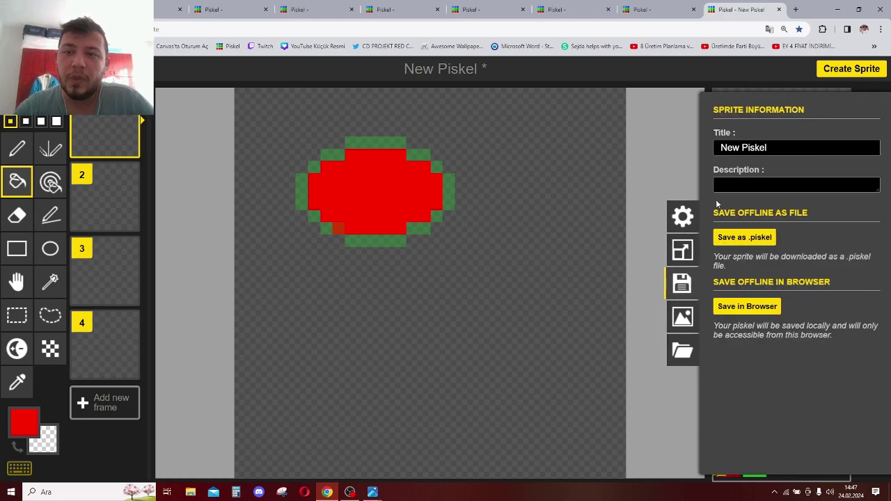
click(738, 238)
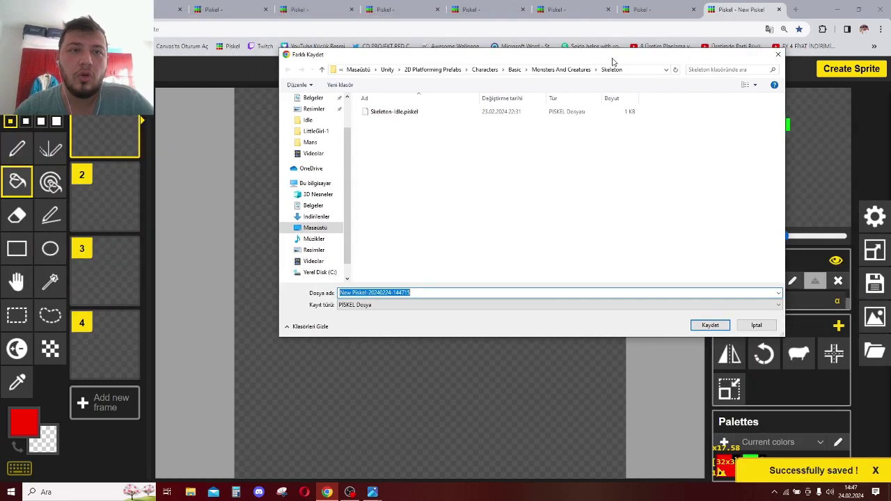
drag(612, 58, 689, 50)
click(394, 220)
click(446, 285)
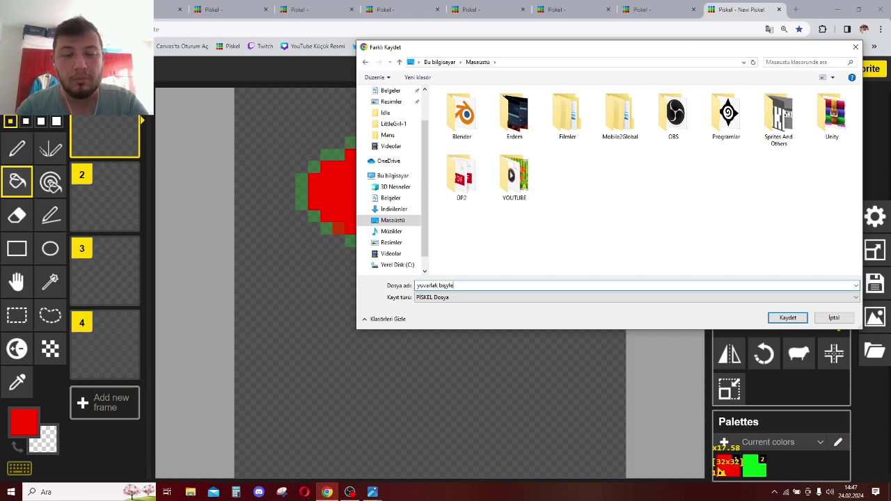
click(833, 317)
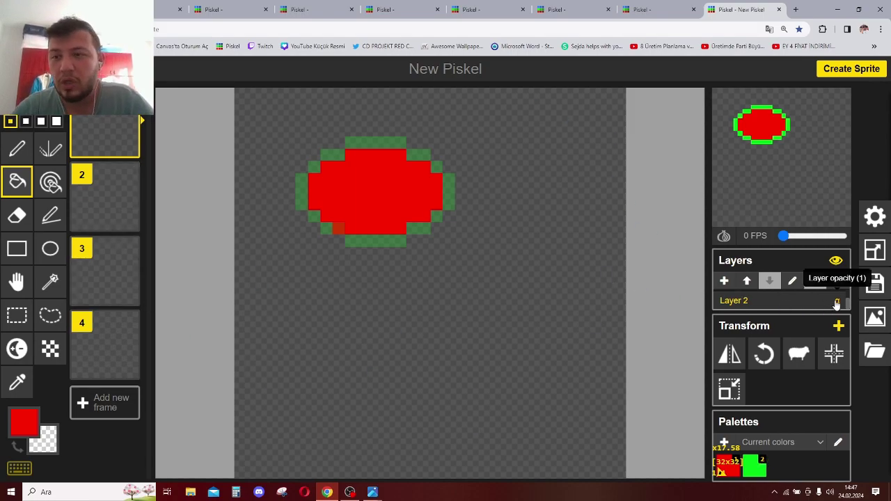
Try resizing the canvas to 25 px and to 128 px, and undo both resizes
click(878, 258)
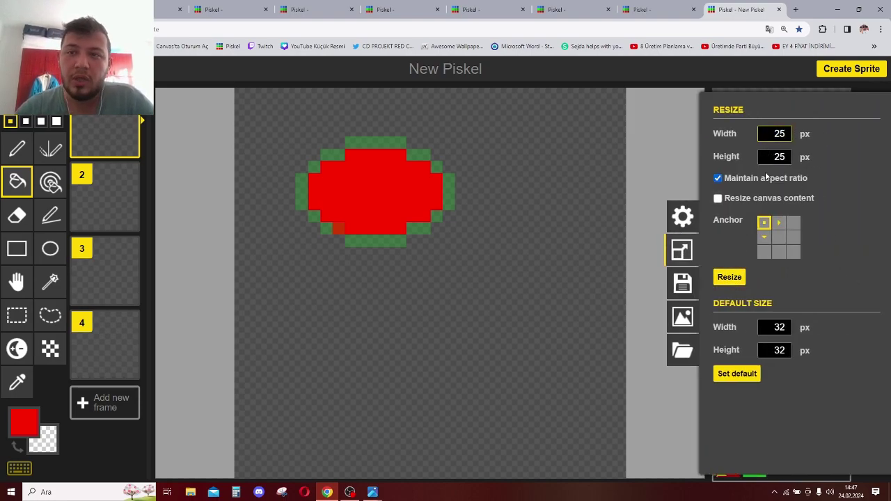
click(739, 278)
click(875, 252)
click(768, 134)
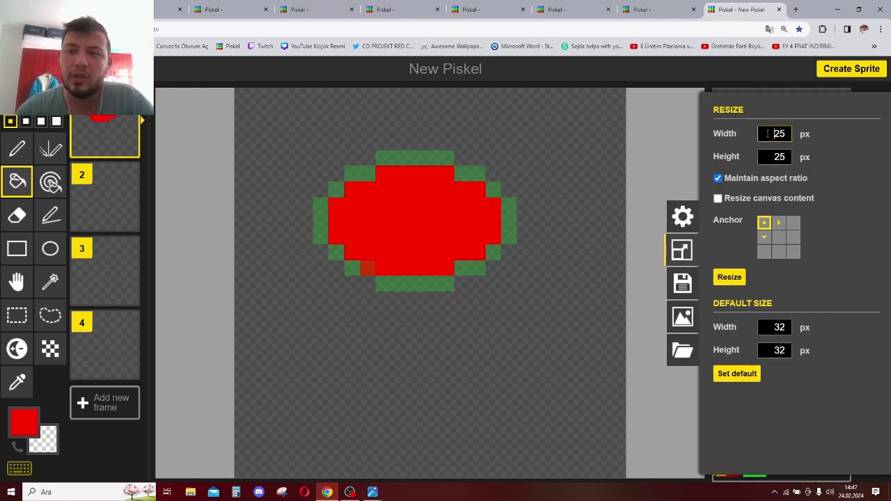
text(128)
key(Return)
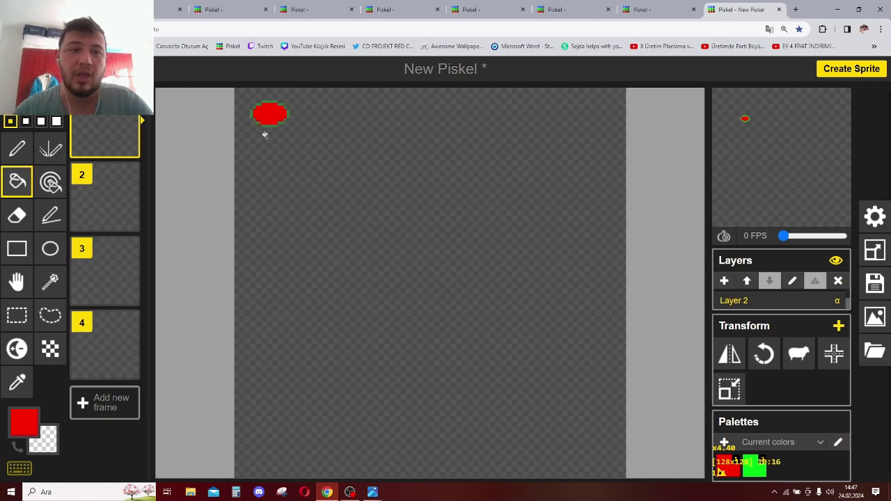
key(ctrl+z)
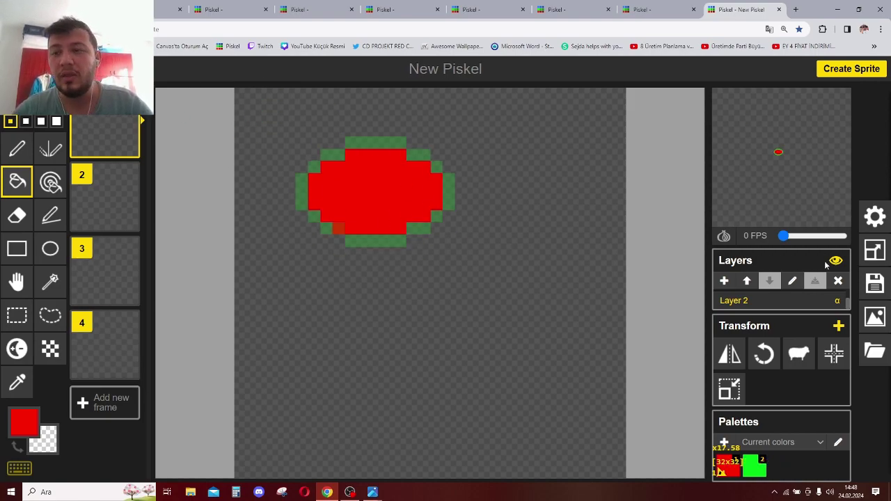
Review the Grid and Tile mode settings and return to the miscellaneous settings
click(874, 215)
click(751, 137)
click(785, 137)
click(723, 137)
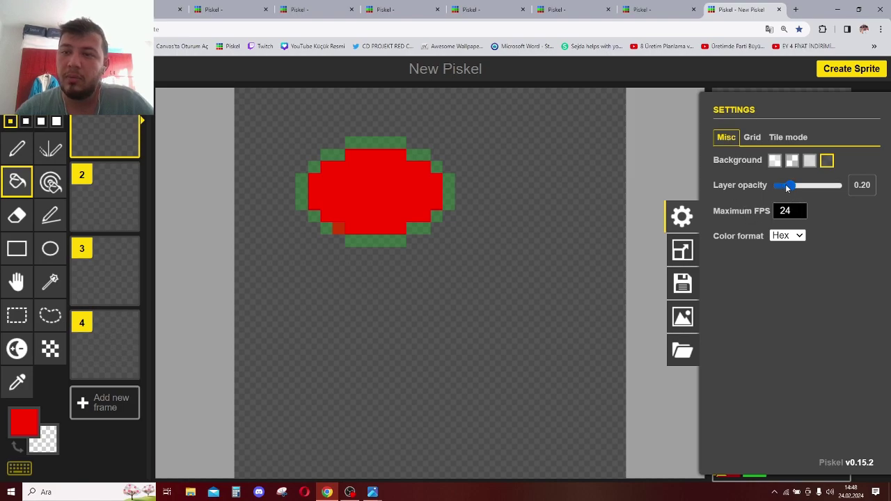
Set the layer opacity to 0.40 and preview each canvas background, keeping the dark one
drag(787, 185, 811, 185)
mouse_move(802, 208)
mouse_down()
mouse_move(766, 214)
mouse_move(795, 212)
mouse_up()
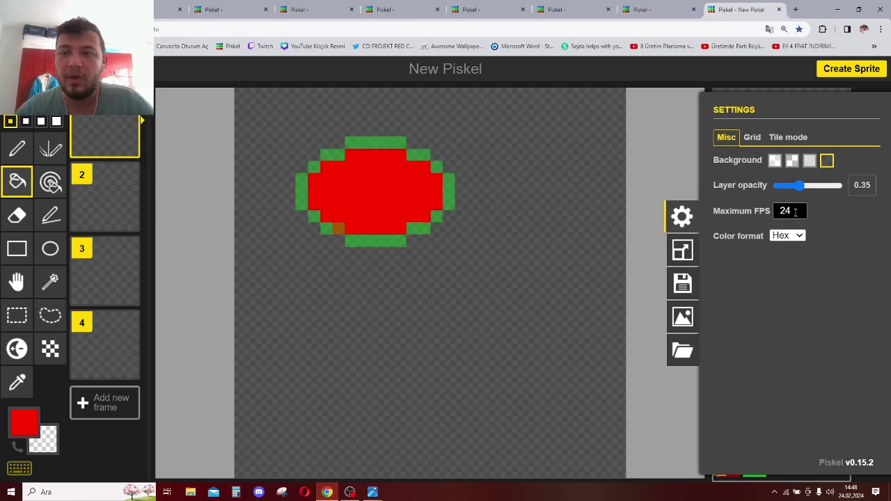
click(774, 160)
click(791, 160)
click(809, 160)
click(826, 161)
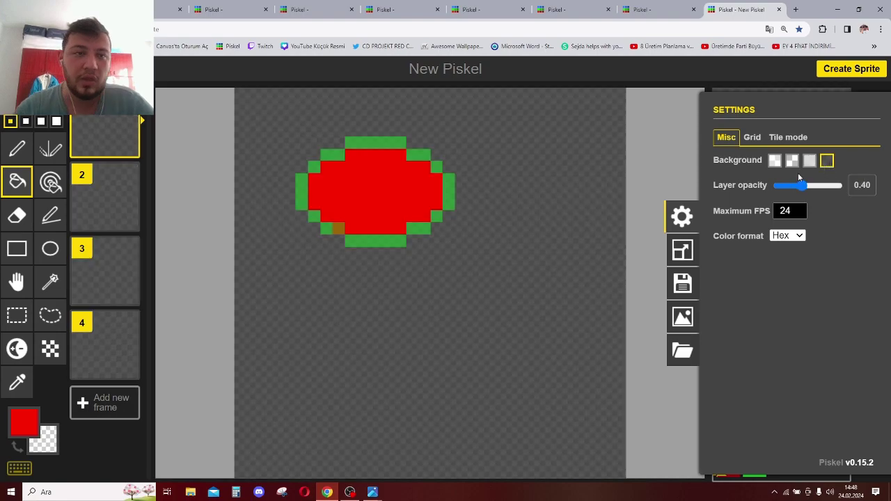
click(776, 76)
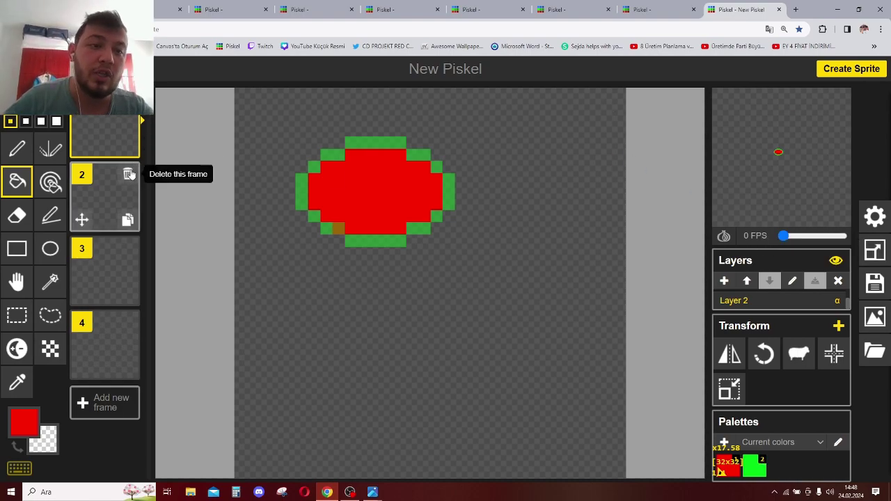
Delete frames 2, 3 and 4, leaving only the first frame
click(130, 173)
click(129, 174)
click(129, 173)
Erase the red shape on Layer 2, delete that layer, and erase the green ellipse on Layer 1
key(s)
drag(479, 283, 271, 112)
key(Delete)
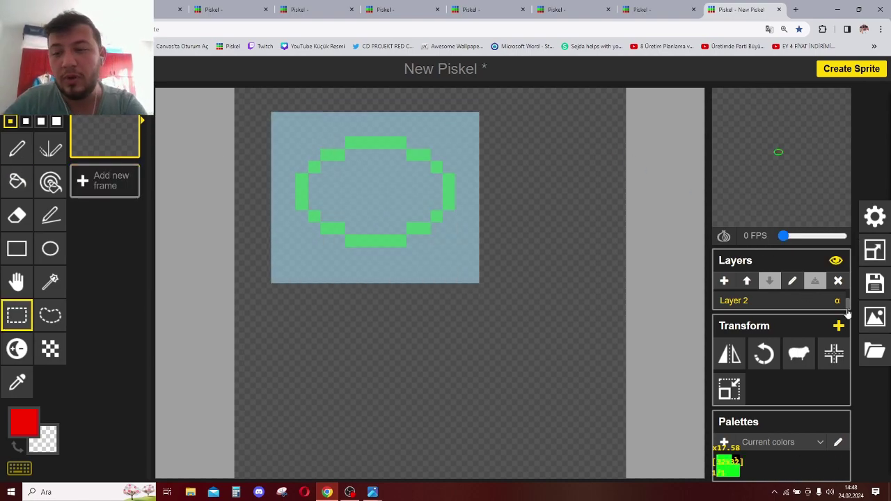
click(838, 281)
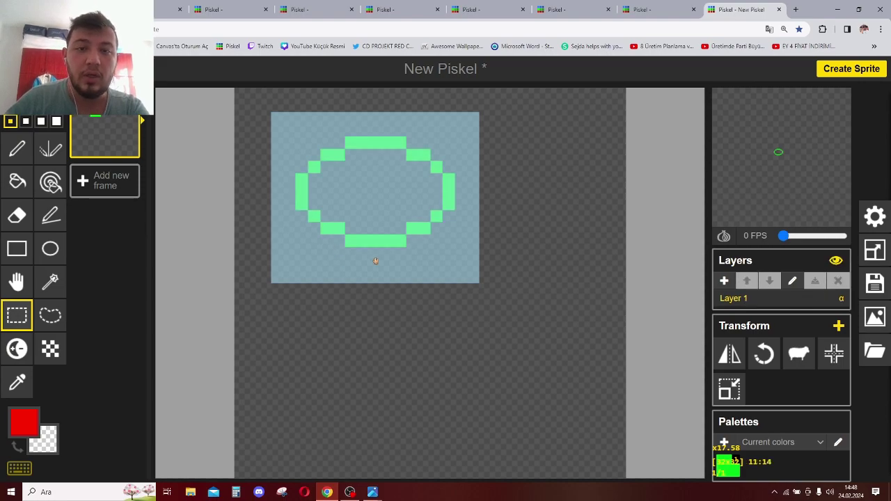
key(Delete)
Resize the empty canvas to 16 × 16 px, and reduce it further to 8 × 8 px
click(875, 250)
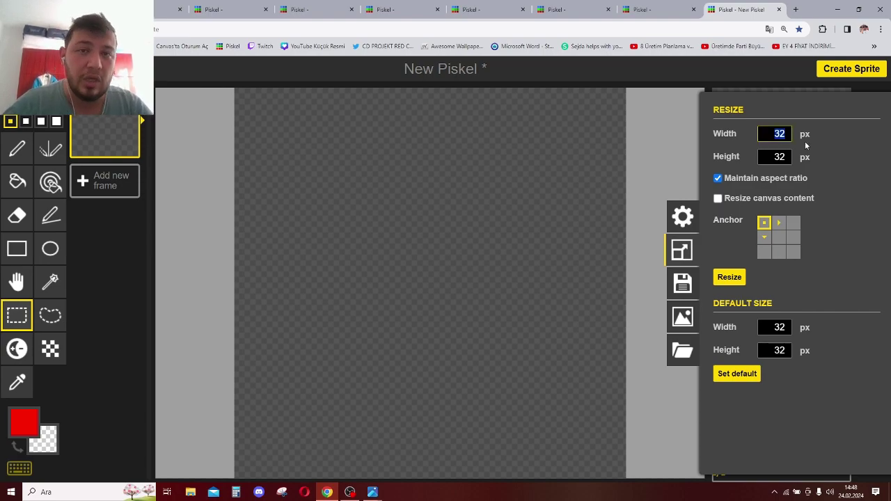
key(Return)
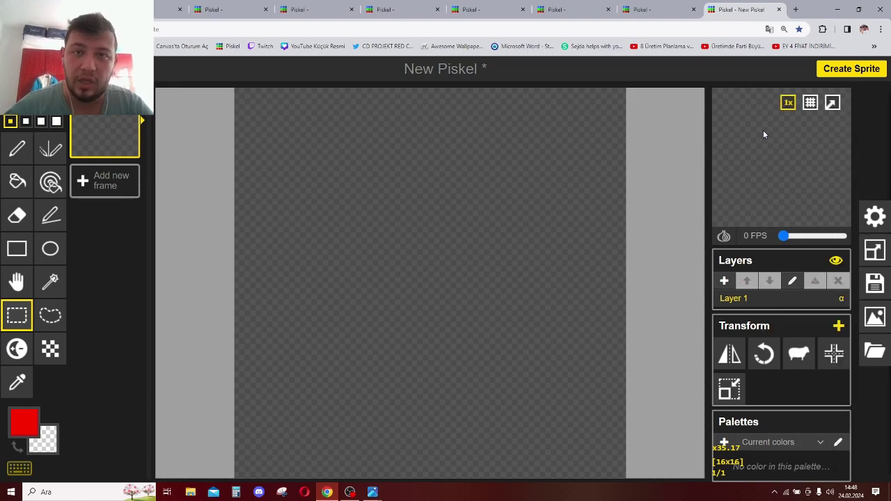
click(875, 250)
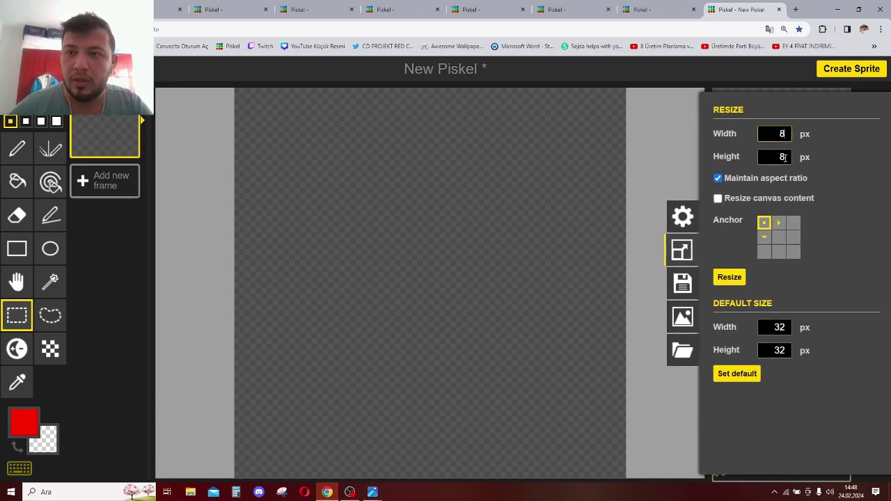
key(Return)
Draw a solid red 4 × 4 pixel square in the upper middle of the canvas with the Pen tool
mouse_move(376, 184)
mouse_down()
mouse_move(526, 222)
mouse_move(461, 224)
mouse_move(425, 254)
mouse_move(418, 192)
mouse_move(489, 264)
mouse_up()
key(p)
drag(370, 302, 490, 303)
Draw one black eye pixel at each side of the red square's second row, using #000000
click(23, 420)
click(68, 374)
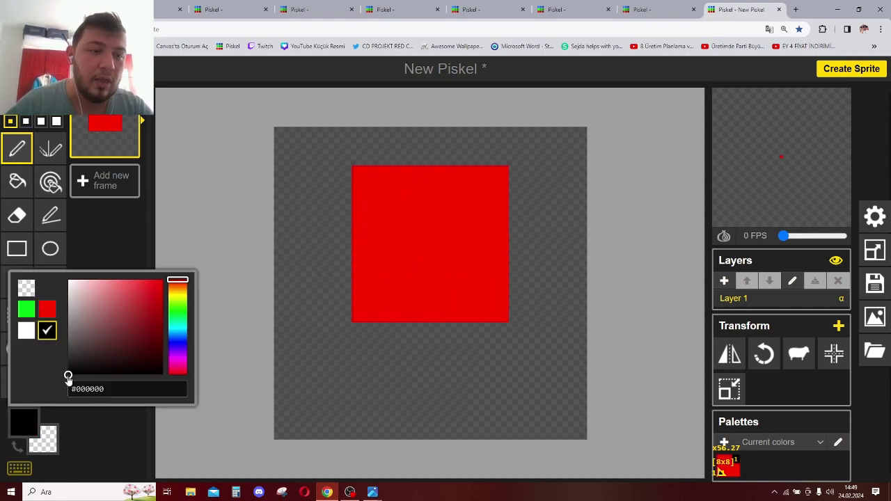
click(371, 225)
click(480, 226)
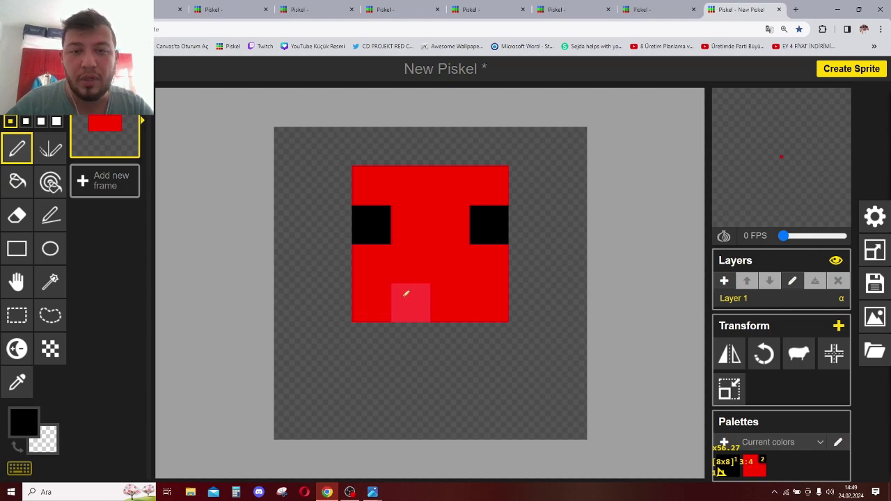
Mix a pink from the red swatch and draw a two-pixel mouth in the face's third row
click(21, 424)
click(50, 310)
click(12, 423)
drag(131, 297, 120, 281)
drag(424, 281, 452, 268)
Mix a light orange skin tone and fill both remaining red areas of the face with it
click(24, 420)
drag(177, 301, 177, 287)
drag(115, 309, 116, 285)
key(b)
click(447, 188)
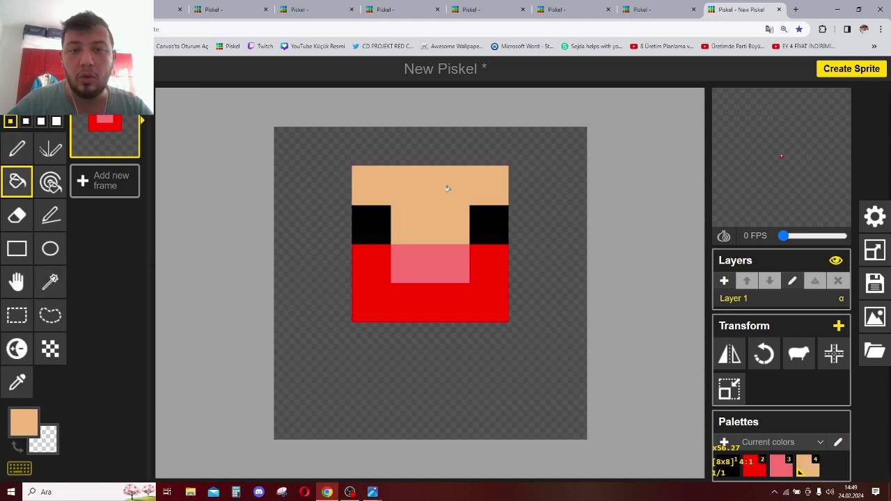
click(382, 306)
Draw black hair one pixel wide around the face's top and sides, undoing stray strokes such as those below the chin
click(24, 420)
click(49, 356)
key(p)
mouse_move(336, 152)
mouse_down()
mouse_move(330, 274)
mouse_move(457, 318)
mouse_move(517, 320)
mouse_up()
key(ctrl+z)
mouse_move(341, 334)
mouse_down()
mouse_move(355, 143)
mouse_move(519, 151)
mouse_move(540, 240)
mouse_move(536, 348)
mouse_up()
drag(371, 342, 444, 353)
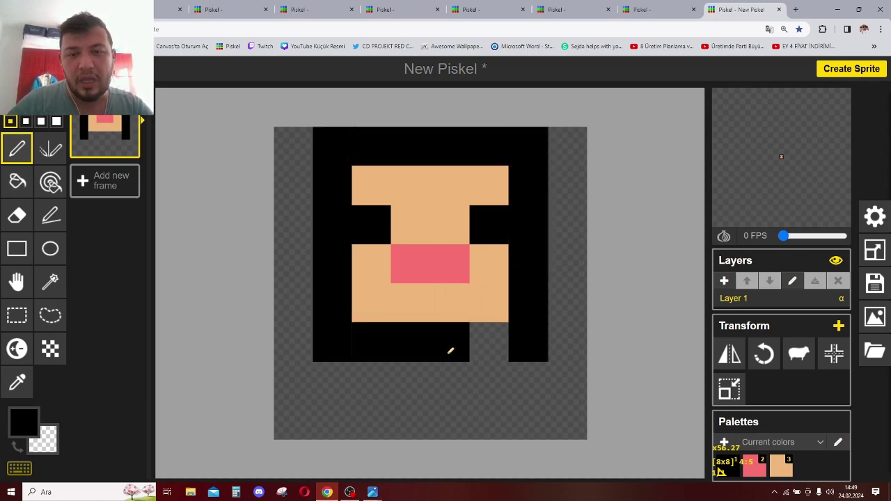
key(ctrl+z)
Widen the black hair to two pixels on both sides and extend its inner columns to the canvas's lower edge
drag(293, 223, 294, 348)
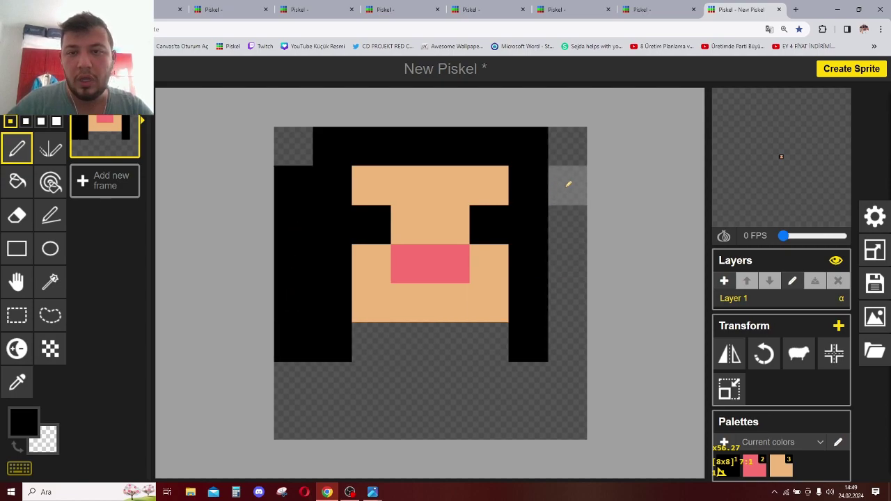
drag(568, 184, 567, 390)
drag(334, 381, 288, 372)
drag(345, 392, 342, 421)
drag(525, 379, 521, 427)
Mix a light green from the green swatch and paint both one-pixel eyes with it
click(21, 421)
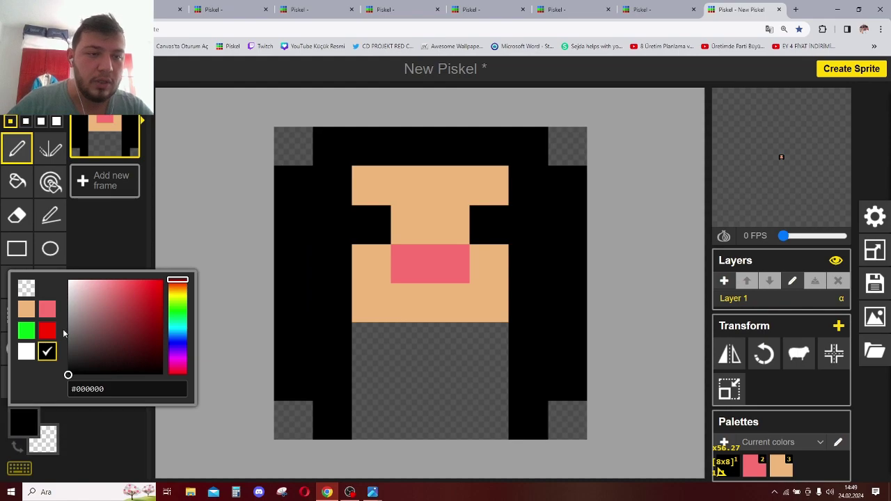
click(27, 331)
click(24, 422)
drag(129, 293, 116, 295)
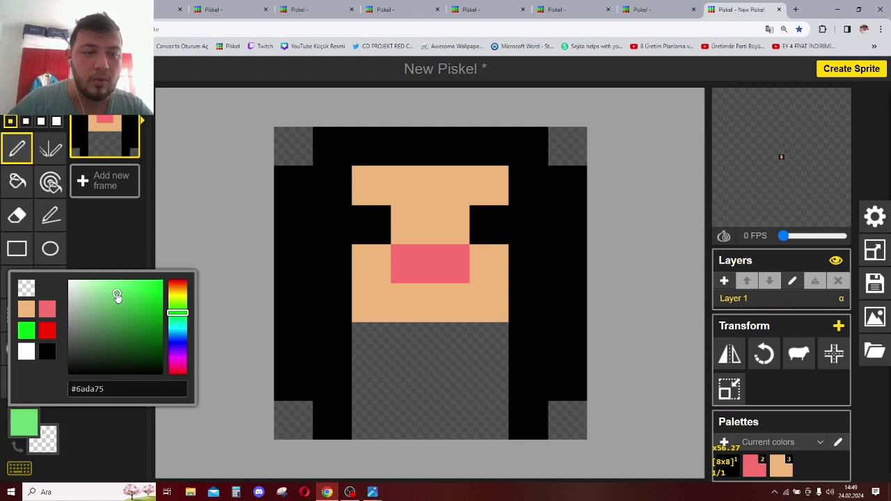
click(384, 223)
click(492, 220)
Mix a muted teal and paint both one-pixel eyes with it
click(24, 422)
click(182, 326)
click(107, 309)
click(371, 225)
click(490, 224)
Shorten the hair on both sides by erasing its lower pixels, leaving only the inner columns one pixel below the chin
right_click(298, 368)
right_click(333, 382)
right_click(347, 417)
right_click(543, 394)
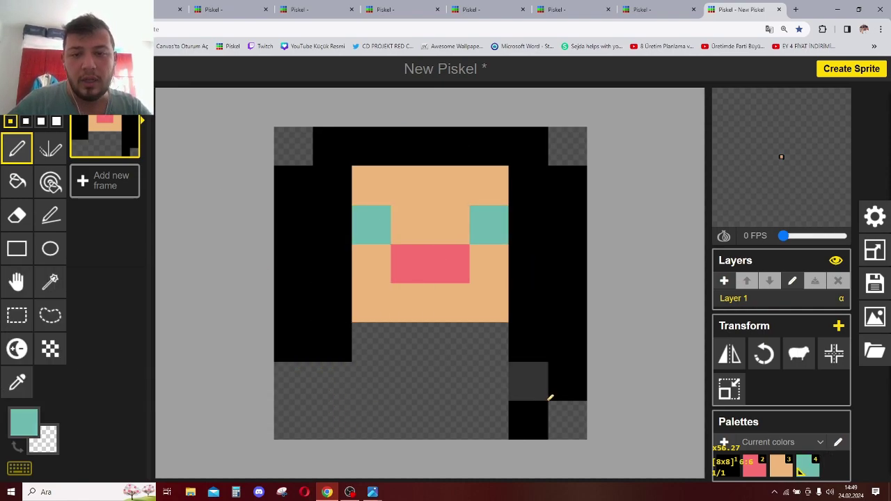
right_click(532, 415)
right_click(567, 372)
right_click(577, 342)
right_click(306, 342)
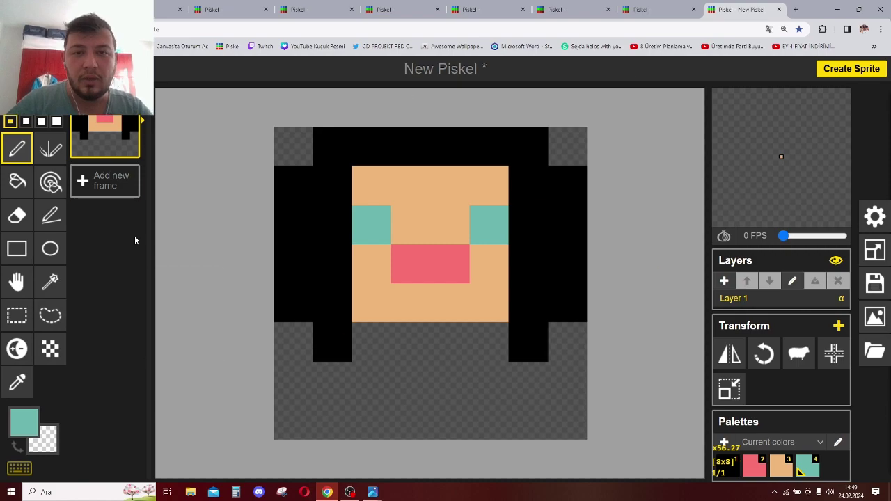
Select the whole portrait and move it down one pixel row
key(s)
drag(291, 143, 561, 328)
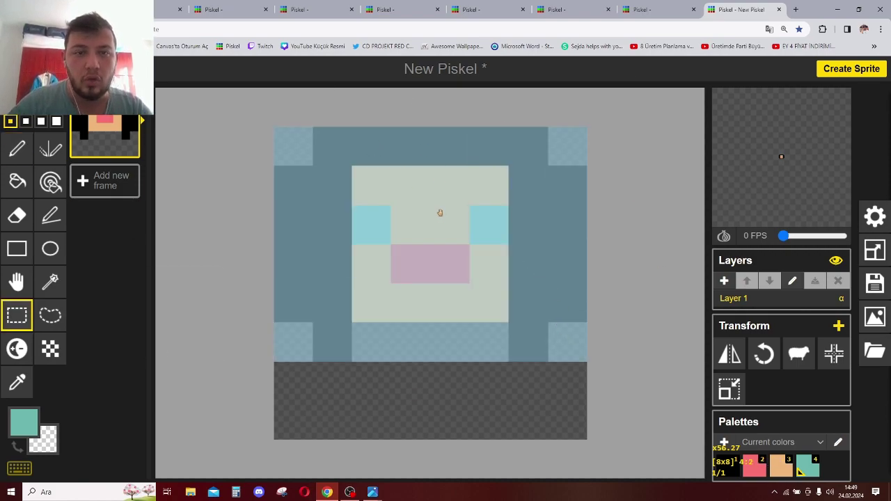
drag(425, 199, 455, 251)
click(629, 243)
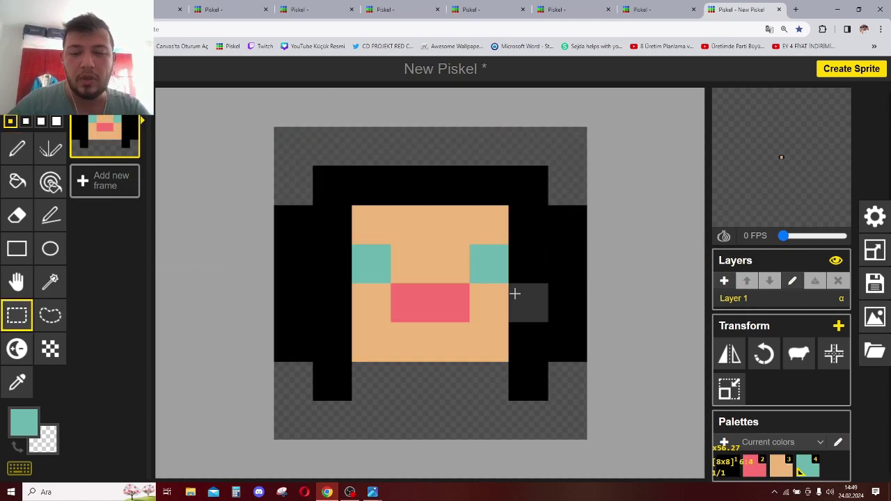
Sample the hair's black and extend the hair across the top row and out to both sides of the second row
key(o)
click(458, 195)
key(p)
mouse_move(348, 172)
mouse_down()
mouse_move(397, 152)
mouse_move(536, 154)
mouse_up()
drag(568, 186, 293, 185)
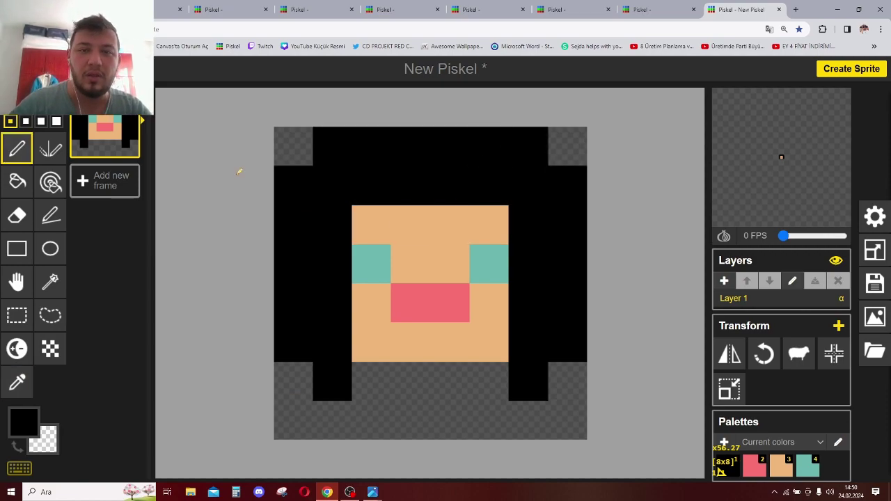
Mix a slightly darker skin tone from the face colour and paint the four-pixel forehead row with it
click(11, 423)
alt+click(407, 262)
click(24, 421)
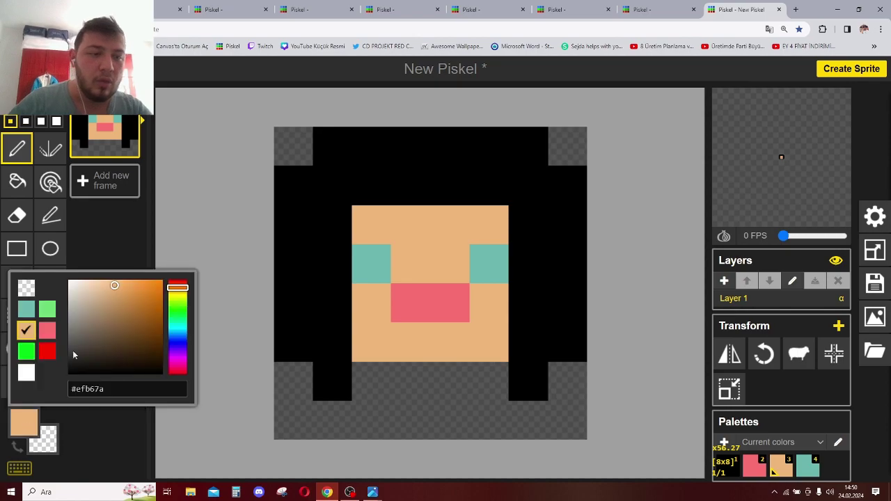
click(115, 295)
click(358, 218)
click(498, 221)
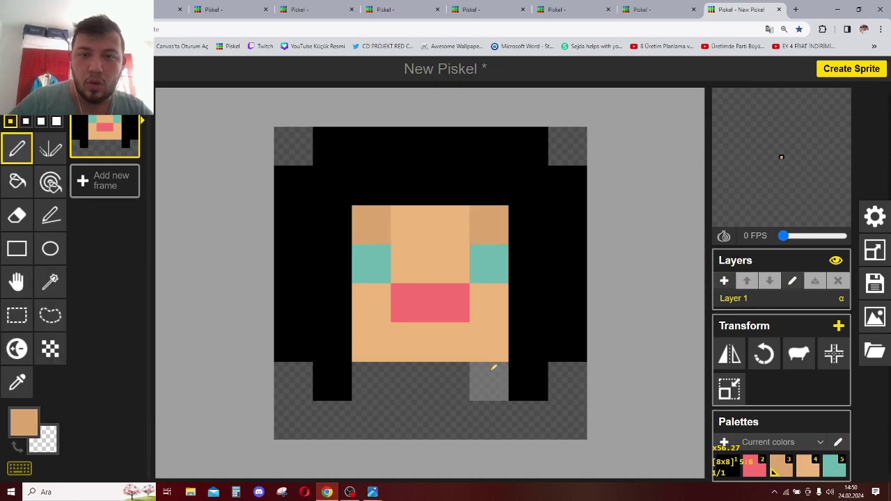
drag(456, 224, 398, 220)
Mix a brown, undo its strokes on the chin corners, and draw a two-pixel neck stroke below the chin
click(24, 422)
mouse_move(108, 304)
mouse_down()
mouse_move(99, 314)
mouse_move(119, 312)
mouse_up()
click(371, 342)
click(488, 342)
key(ctrl+z)
key(ctrl+z)
drag(403, 378, 454, 378)
Sample the forehead and face skin tones and paint the neck's outer pixels and one inner pixel with them
click(20, 427)
key(o)
click(380, 229)
key(p)
click(374, 387)
key(o)
click(378, 352)
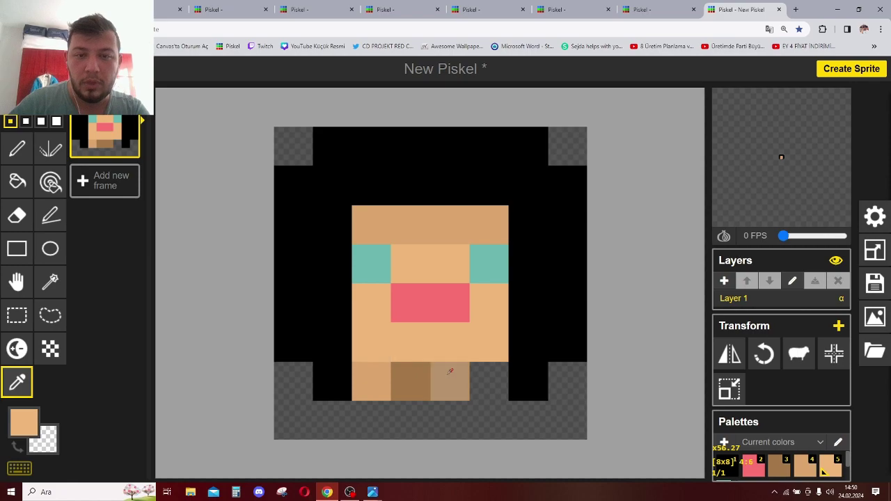
key(p)
click(488, 382)
click(451, 387)
Recolour the neck row with brown on its outer pixels and the forehead's tan on one inner pixel
key(o)
click(412, 384)
key(p)
click(491, 382)
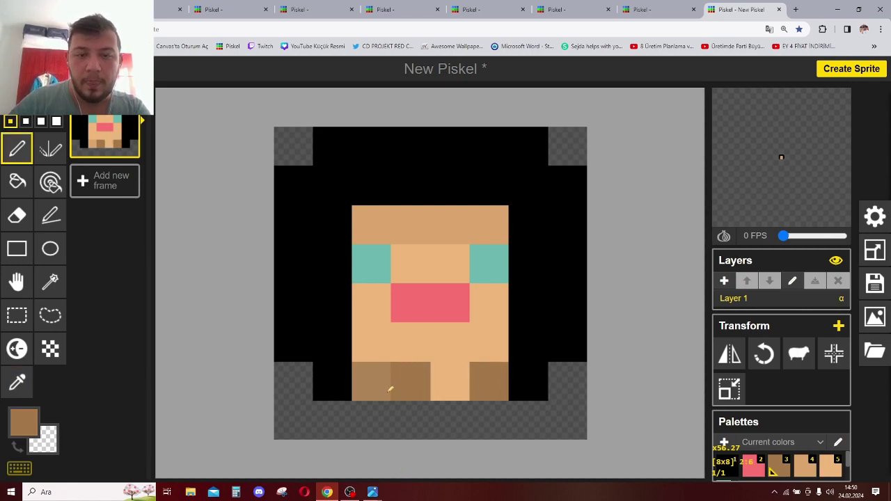
key(o)
click(386, 389)
key(p)
click(421, 374)
key(o)
click(489, 382)
key(p)
click(372, 384)
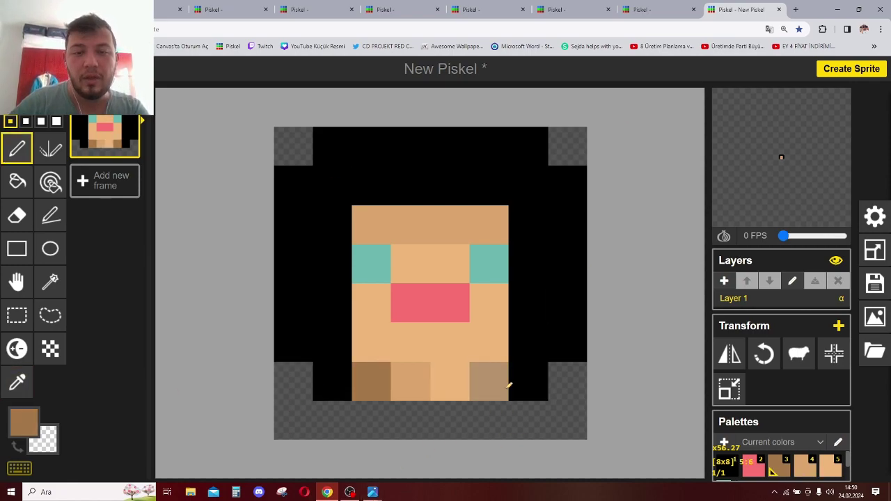
Erase the entire neck row and repaint the affected hair pixels beside it in sampled black
right_click(527, 390)
right_click(487, 389)
right_click(379, 396)
click(563, 340)
key(o)
click(532, 340)
key(p)
click(563, 339)
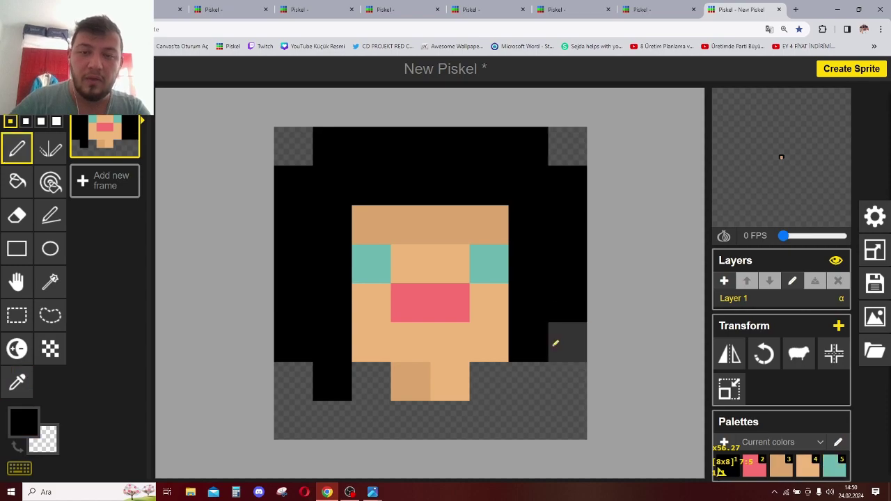
click(566, 336)
right_click(411, 382)
right_click(449, 382)
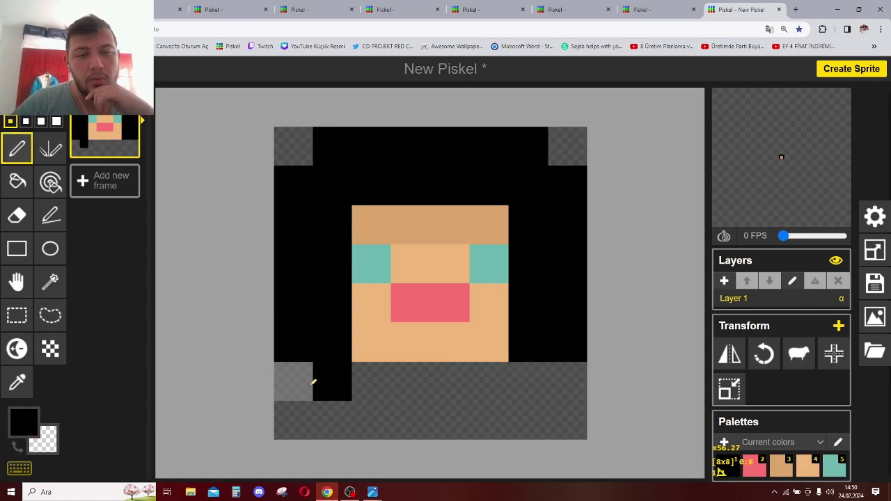
click(529, 381)
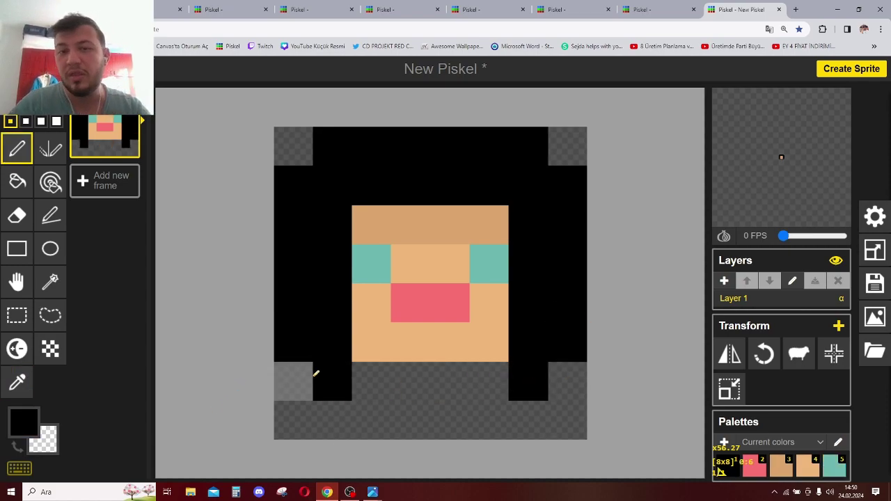
Close the portrait's browser tab, discarding its unsaved changes, and switch to the candle sprite
mouse_move(305, 131)
mouse_down()
mouse_move(561, 148)
mouse_move(307, 198)
mouse_move(296, 241)
mouse_move(586, 221)
mouse_move(421, 268)
mouse_move(282, 273)
mouse_move(284, 312)
mouse_move(470, 291)
mouse_move(560, 294)
mouse_move(549, 337)
mouse_move(323, 355)
mouse_move(308, 378)
mouse_move(530, 374)
mouse_up()
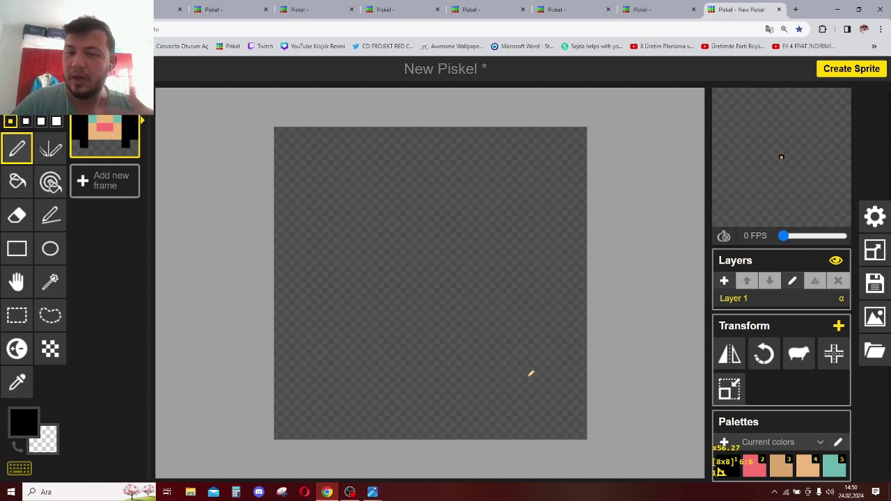
click(779, 10)
click(491, 89)
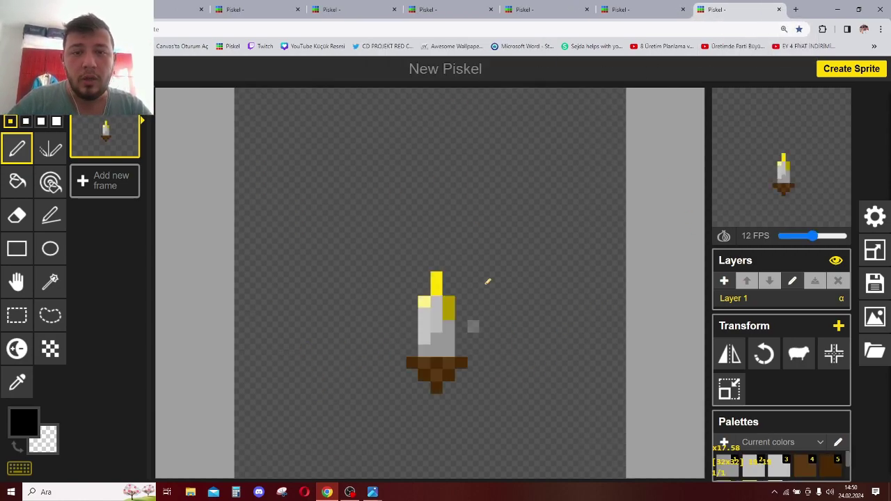
Draw a one-pixel black rectangle of 9 × 12 pixels around the candle
scroll(436, 388, up, 2)
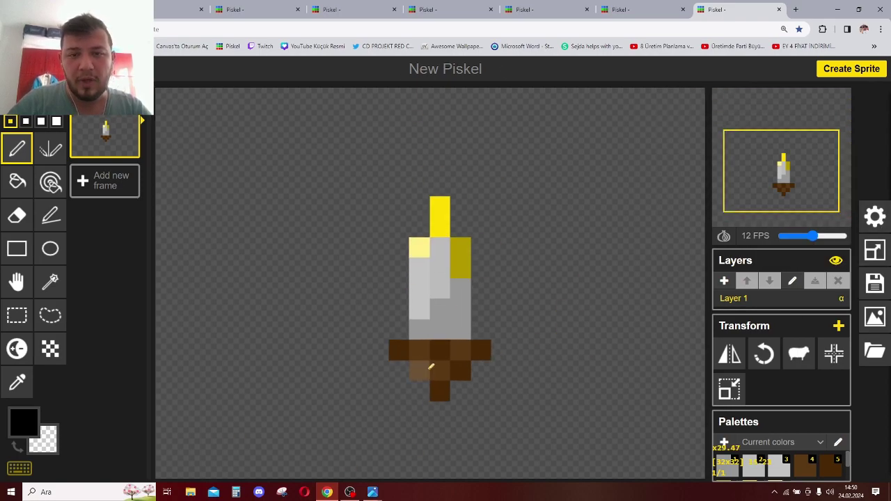
key(s)
drag(365, 184, 492, 381)
key(r)
drag(357, 186, 522, 411)
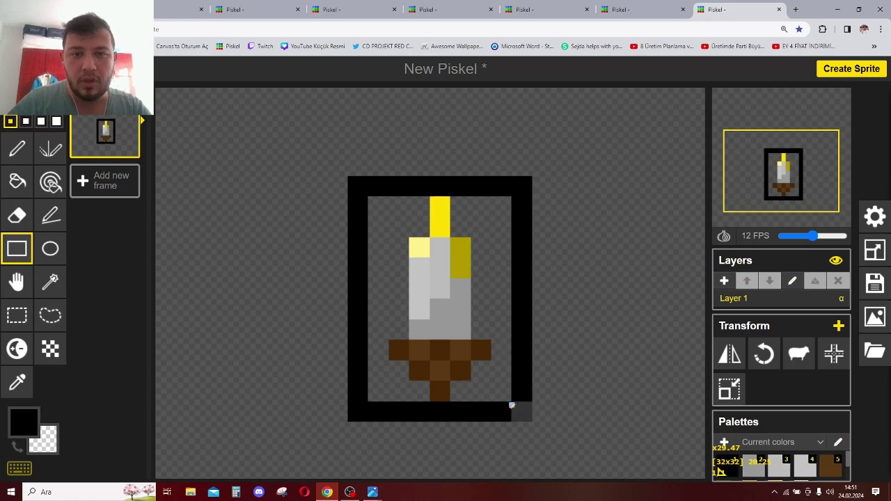
key(p)
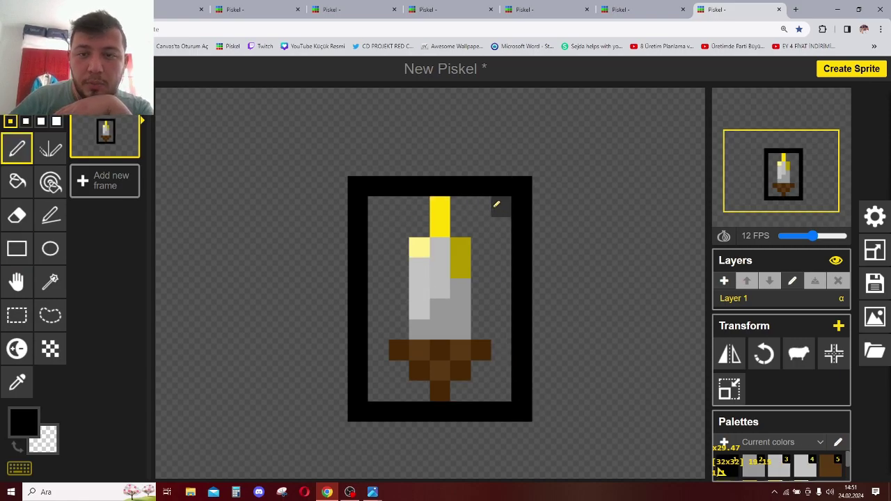
Mark the candle's height by thickening one vertical side of the frame and drawing a black "10" beside it
drag(503, 239, 504, 388)
drag(562, 268, 583, 308)
drag(624, 288, 627, 275)
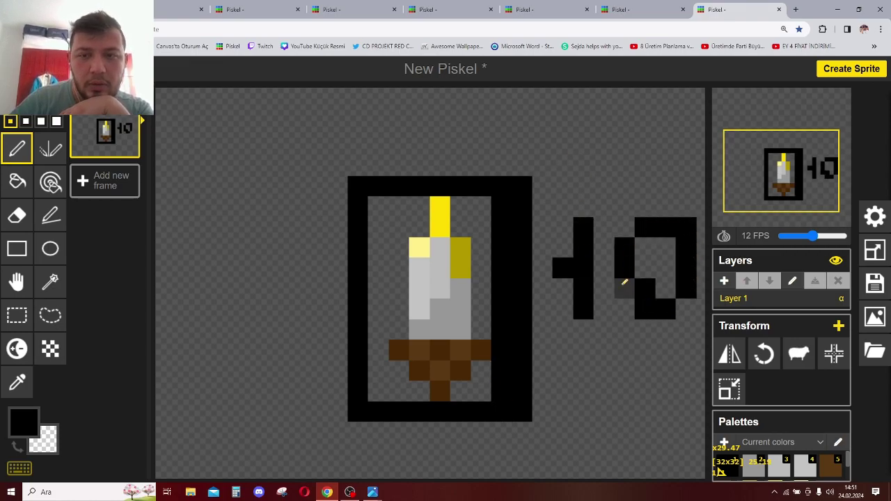
Mark the candle's width by thickening the frame's upper edge and drawing a black "5" above it
drag(420, 206, 422, 196)
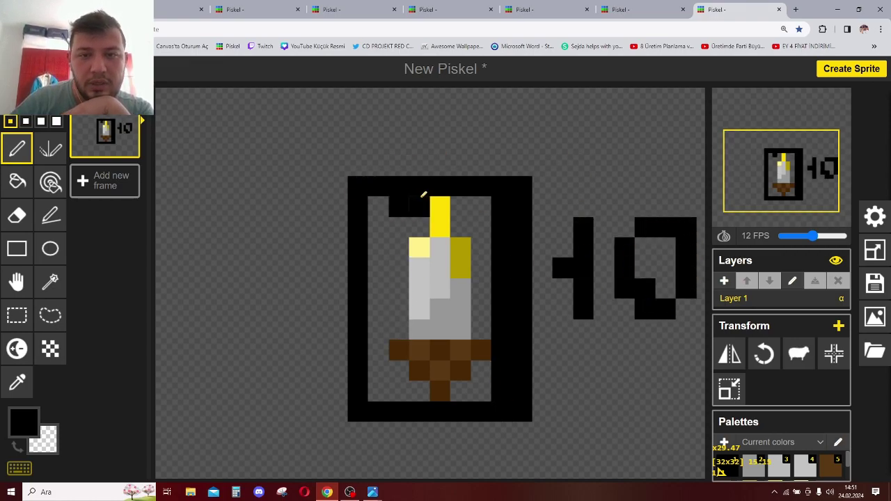
mouse_move(502, 91)
mouse_down()
mouse_move(439, 127)
mouse_move(482, 166)
mouse_up()
mouse_move(399, 166)
mouse_down()
mouse_move(454, 159)
mouse_move(490, 170)
mouse_move(494, 181)
mouse_move(480, 194)
mouse_move(489, 202)
mouse_move(416, 212)
mouse_up()
scroll(453, 209, down, 3)
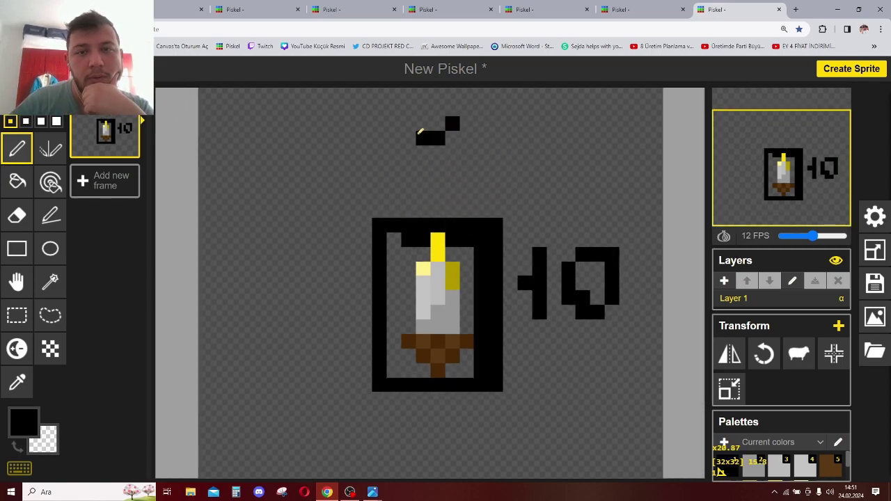
mouse_move(410, 162)
mouse_down()
mouse_move(436, 203)
mouse_move(393, 195)
mouse_up()
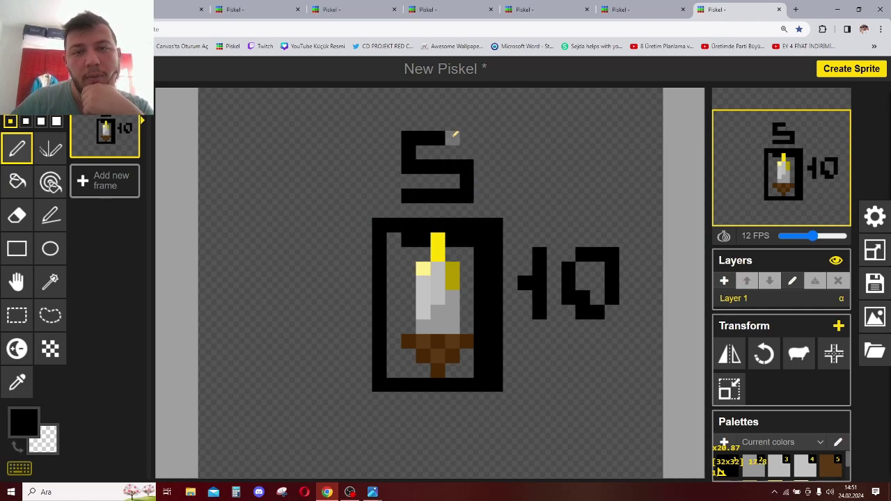
Select the framed candle with its digits and move it into the canvas's upper-left corner
click(874, 249)
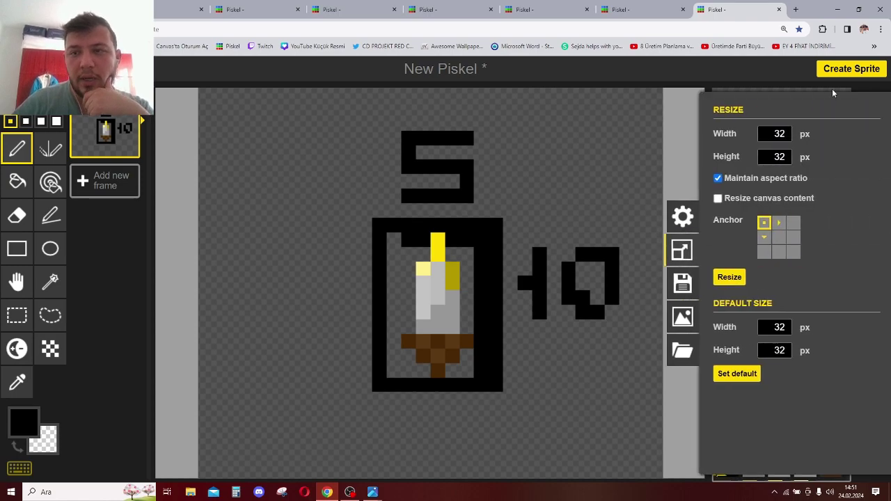
click(623, 60)
scroll(510, 182, down, 3)
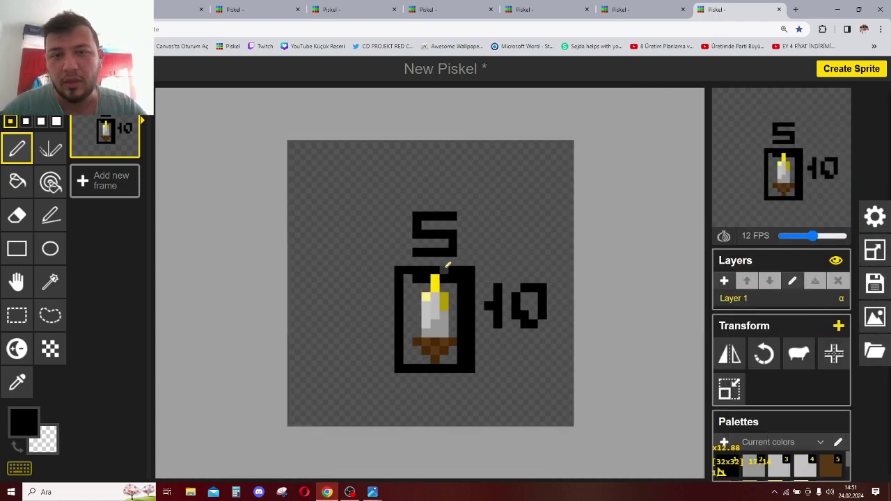
key(s)
mouse_move(383, 201)
mouse_down()
mouse_move(547, 391)
mouse_move(547, 383)
mouse_up()
mouse_move(460, 340)
mouse_down()
mouse_move(376, 273)
mouse_move(340, 198)
mouse_up()
click(376, 252)
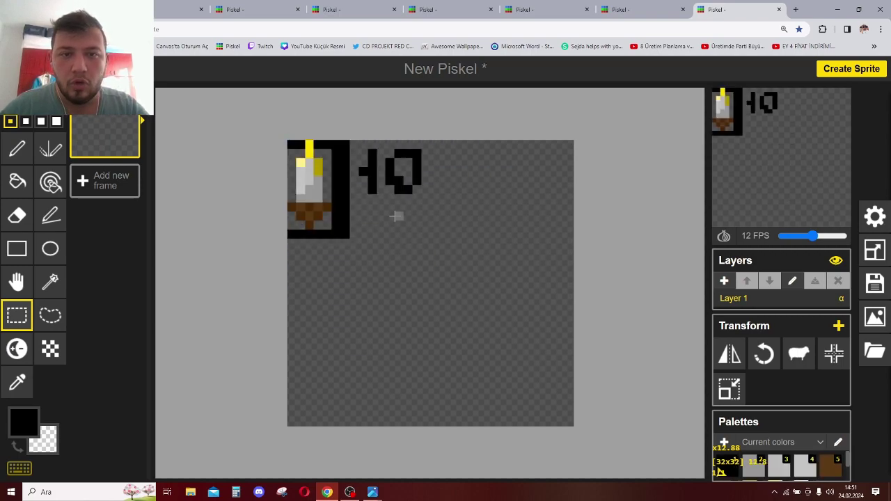
Resize the canvas to 16 × 16 pixels without scaling its content
click(875, 251)
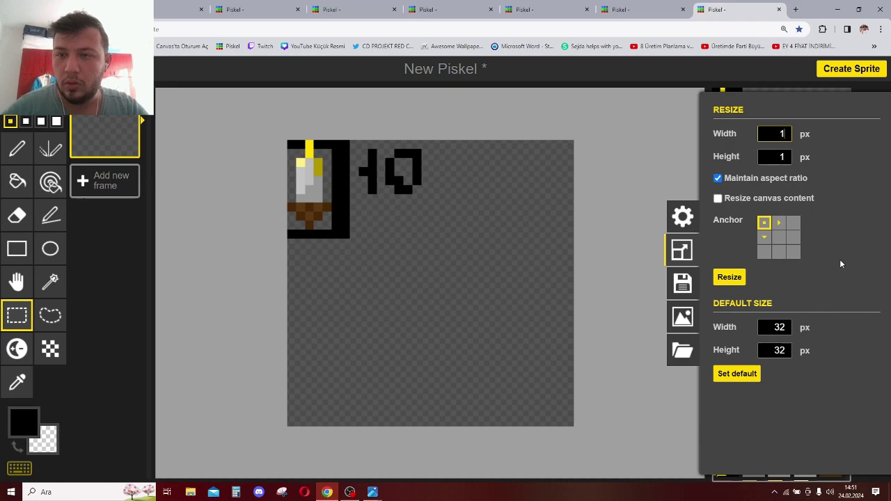
text(16)
key(Return)
Move the candle inward from the canvas corner and erase the remaining black frame and digit pixels
drag(243, 99, 341, 316)
mouse_move(323, 240)
mouse_down()
mouse_move(378, 318)
mouse_move(396, 235)
mouse_move(378, 138)
mouse_move(368, 201)
mouse_up()
key(p)
drag(316, 178, 295, 174)
drag(248, 344, 275, 346)
mouse_move(467, 122)
mouse_down()
mouse_move(537, 144)
mouse_move(531, 183)
mouse_move(570, 103)
mouse_move(564, 222)
mouse_move(586, 121)
mouse_up()
Select the candle and move it flush against the canvas's upper-left corner
key(s)
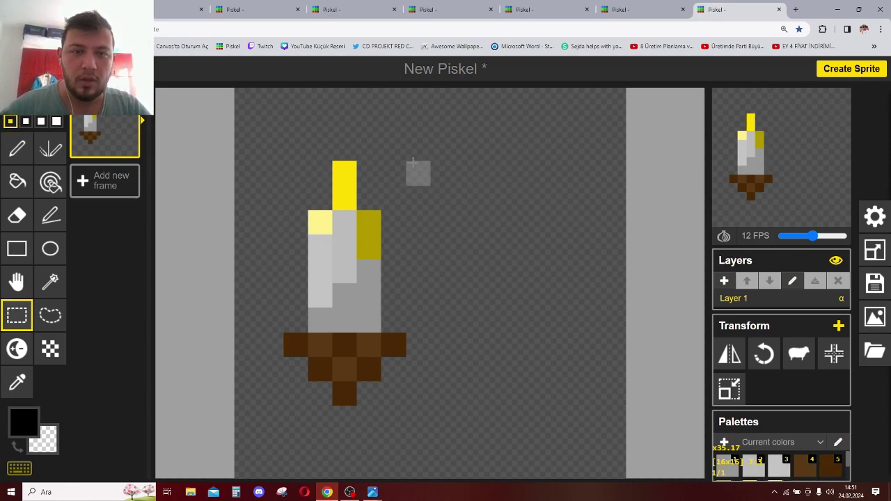
drag(417, 171, 289, 400)
mouse_move(341, 350)
mouse_down()
mouse_move(296, 284)
mouse_move(323, 238)
mouse_up()
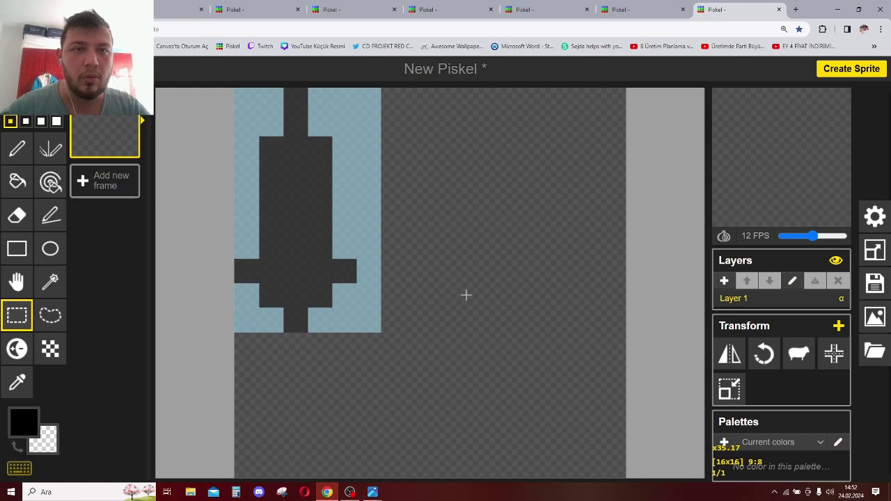
click(463, 292)
Shrink the canvas to 12 × 12 pixels and further down to 10 × 10 pixels
click(875, 250)
text(12)
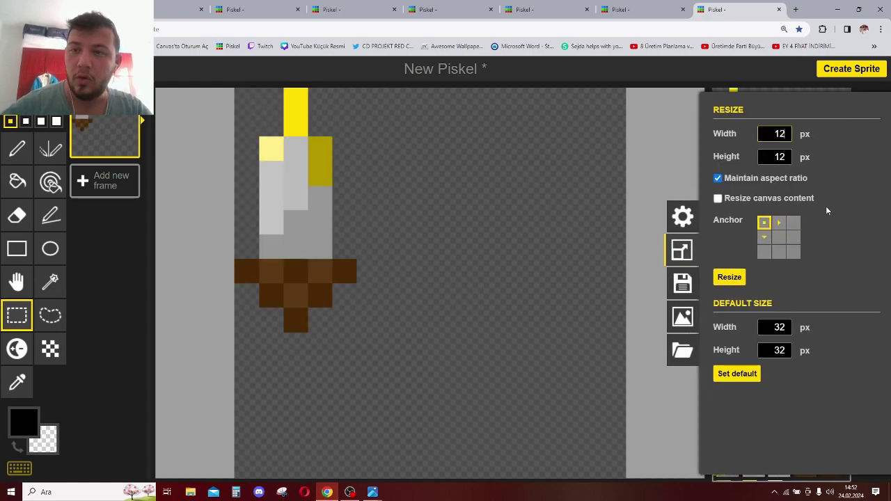
key(Return)
click(874, 249)
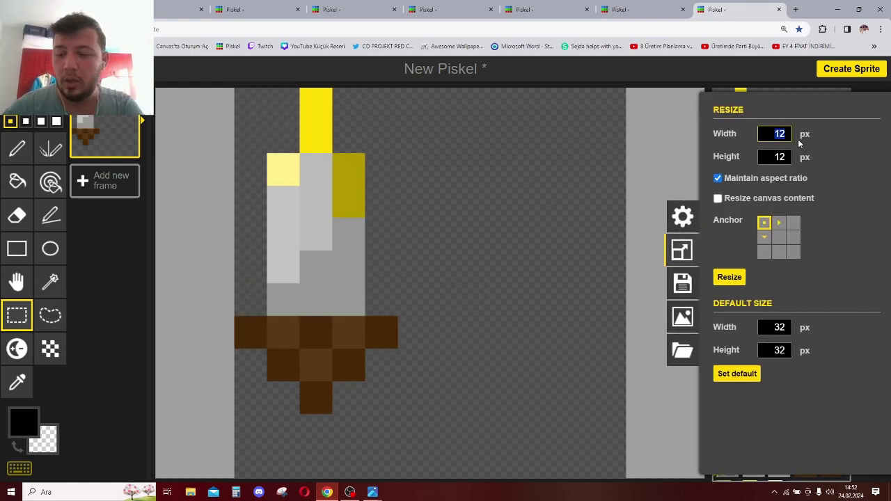
text(10)
key(Return)
Select the candle on the 10 × 10 canvas and move it two pixels to the right to centre it
drag(254, 108, 411, 459)
key(ctrl+x)
drag(348, 370, 422, 376)
click(536, 348)
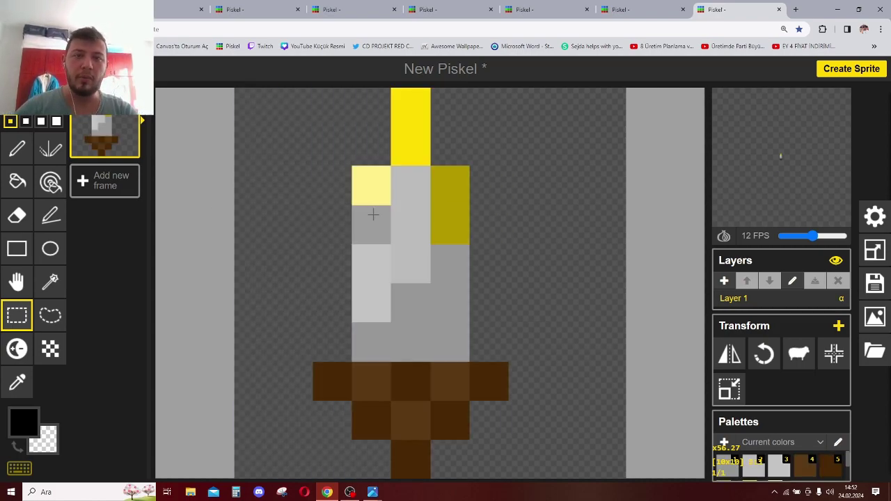
Set the animation preview's zoom to 20x instead of the original size
mouse_move(781, 170)
mouse_move(790, 104)
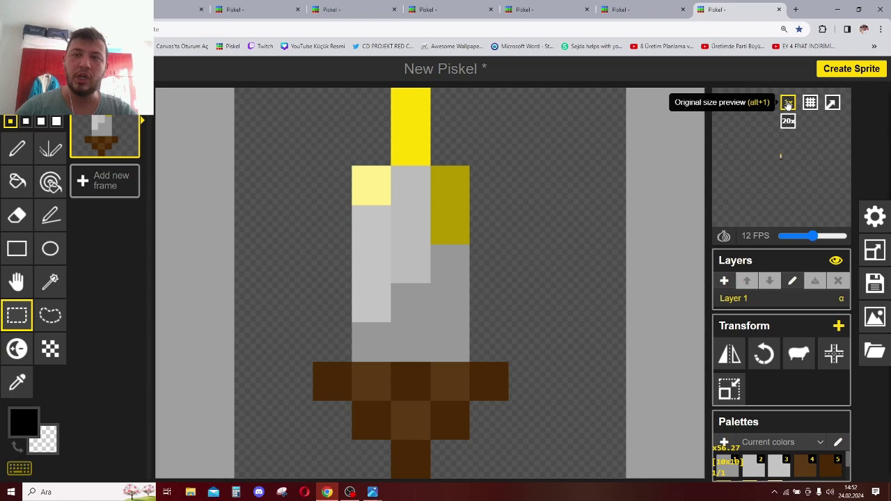
click(787, 122)
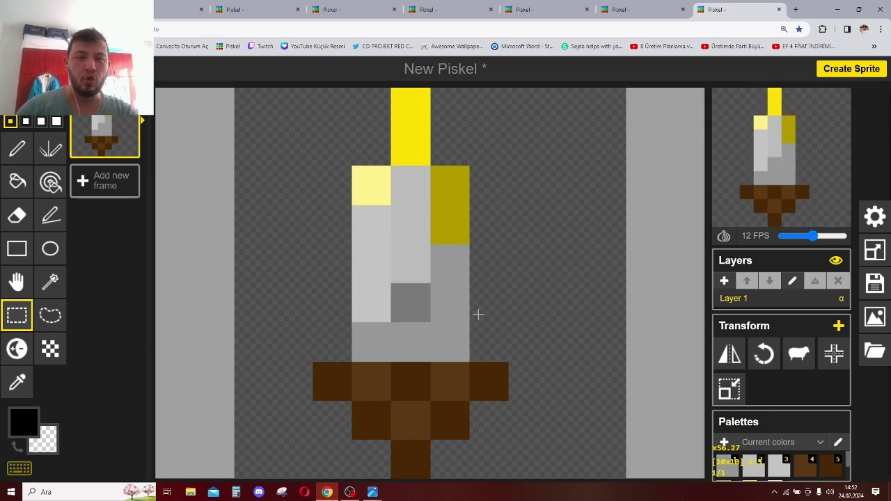
Close the edited 10 × 10 candle sprite, leaving without saving, and view the whole 32 × 32 candlestick sprite
click(779, 10)
click(493, 87)
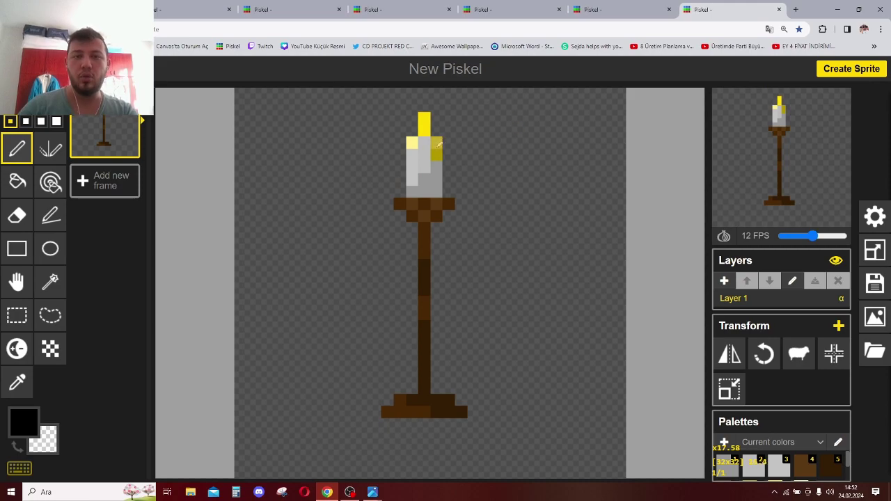
scroll(459, 325, down, 2)
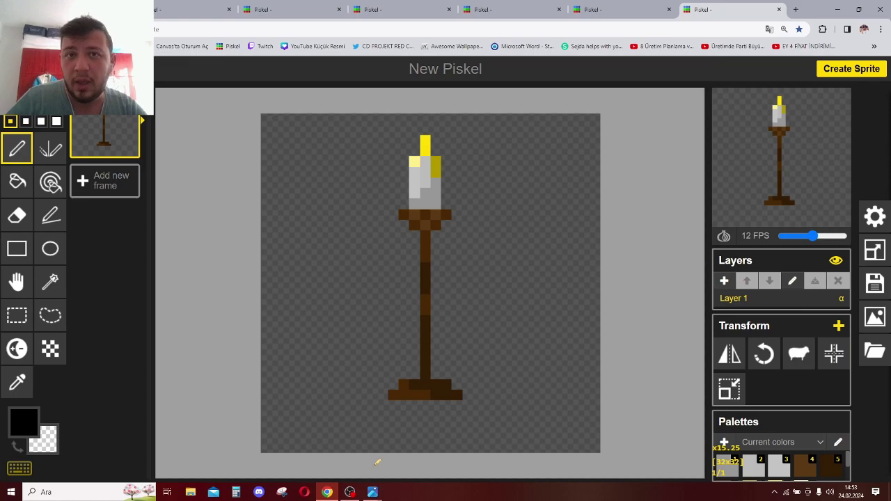
Switch to Photos to examine the desert planet pixel art, including its dark towers up close, and close the image
mouse_move(372, 492)
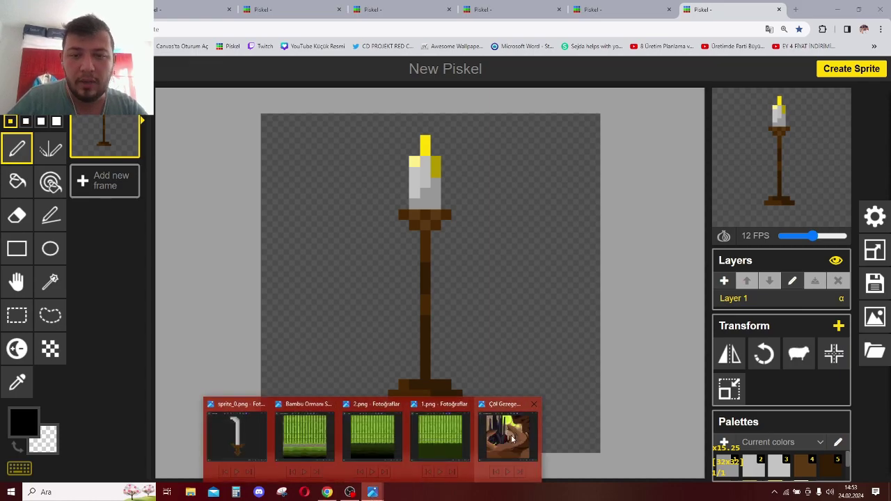
click(508, 437)
click(350, 110)
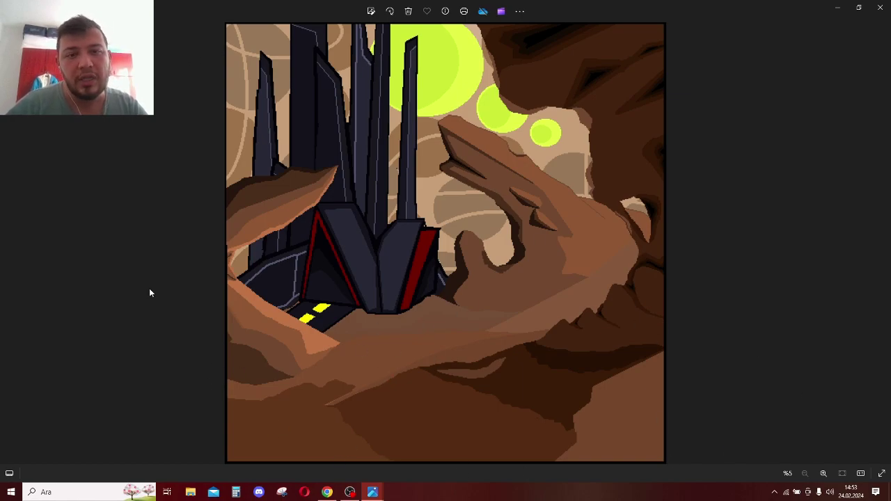
scroll(160, 288, up, 3)
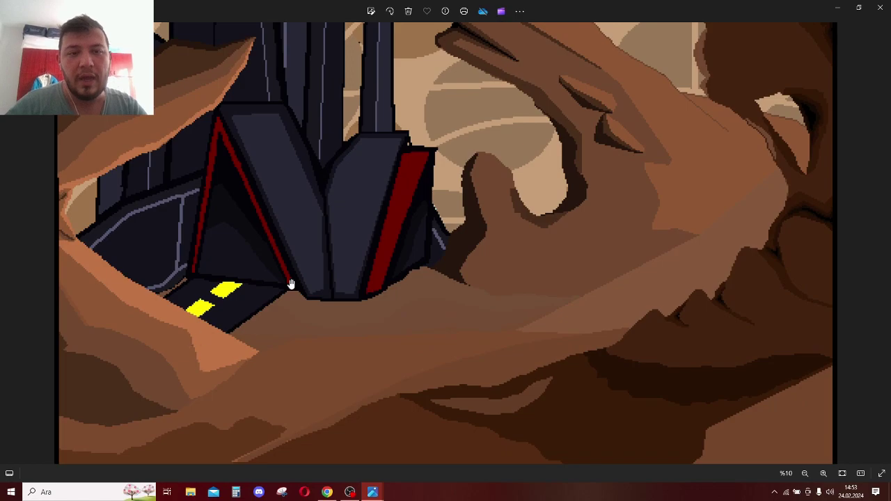
scroll(338, 241, down, 3)
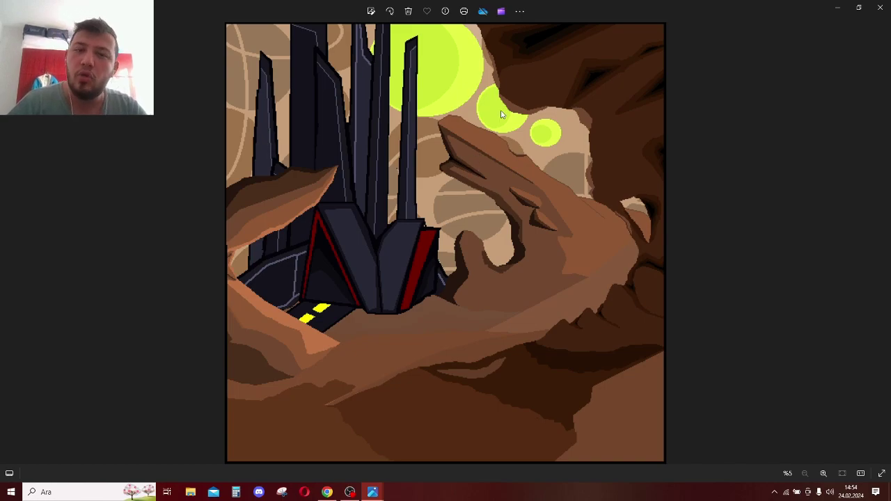
click(857, 7)
click(379, 111)
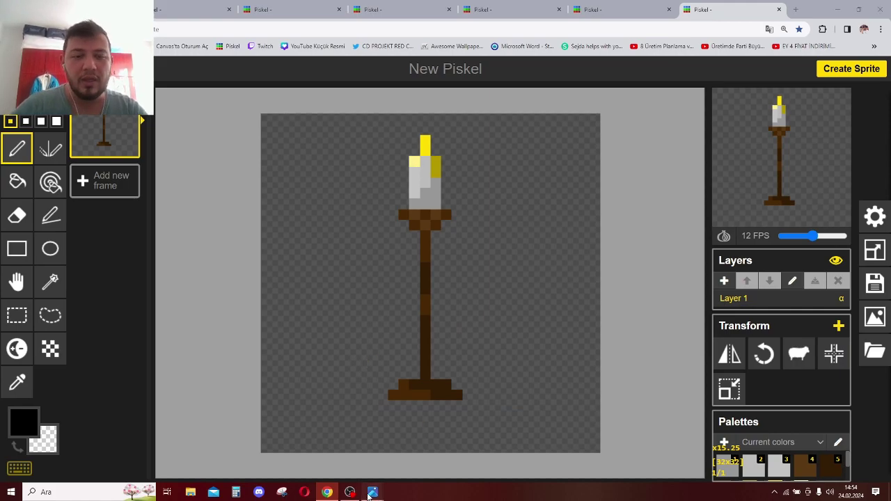
View the bamboo forest drafts 1.png and 2.png in Photos to compare the shading of their ground
mouse_move(373, 493)
click(474, 438)
double_click(359, 105)
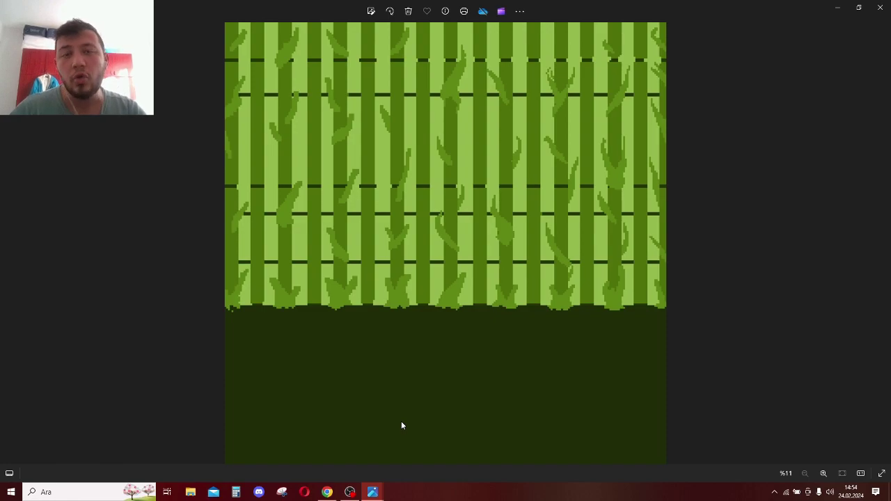
mouse_move(372, 492)
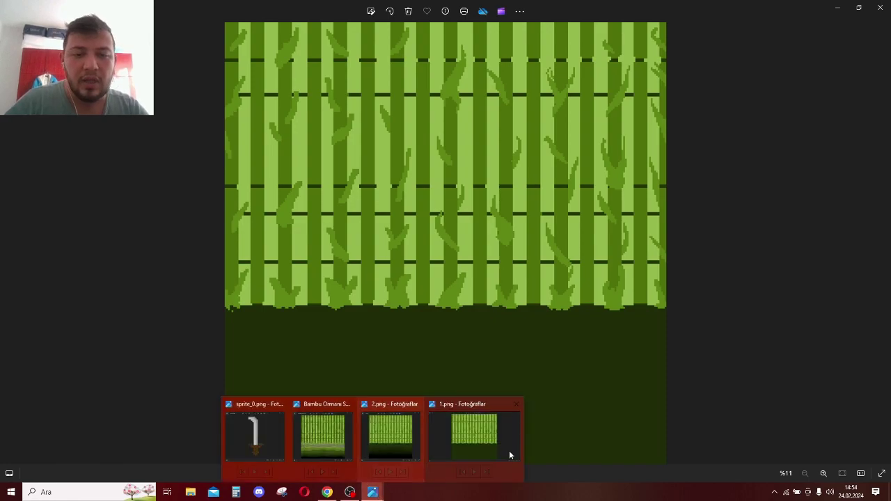
click(387, 449)
click(349, 106)
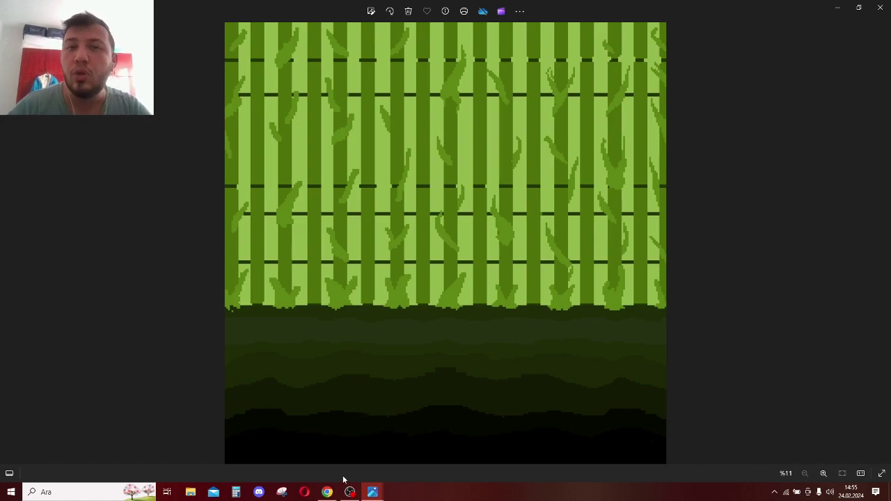
Bring up the Bambu Ormanı image to examine the forest's stone path, grass and shaded ground layers
mouse_move(324, 487)
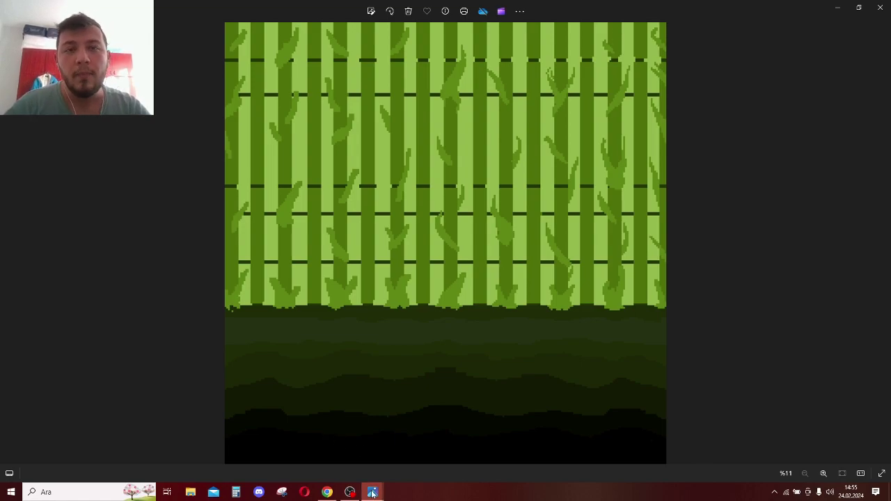
mouse_move(372, 493)
click(308, 435)
click(347, 109)
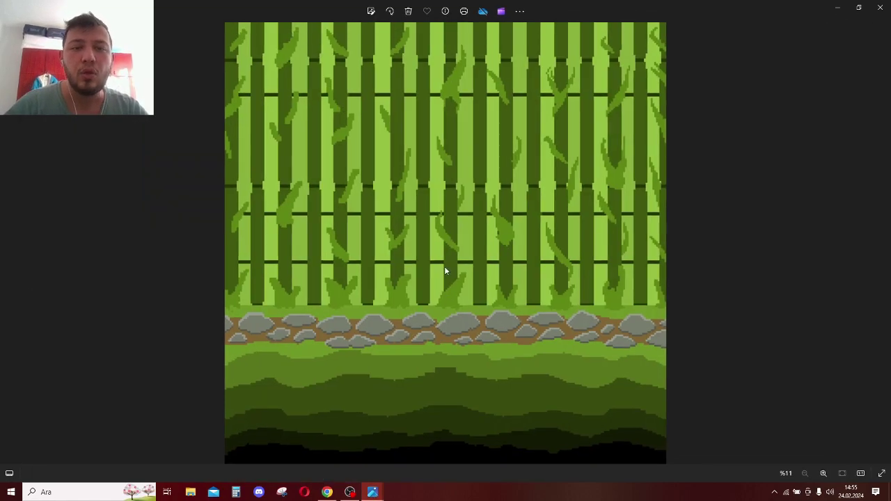